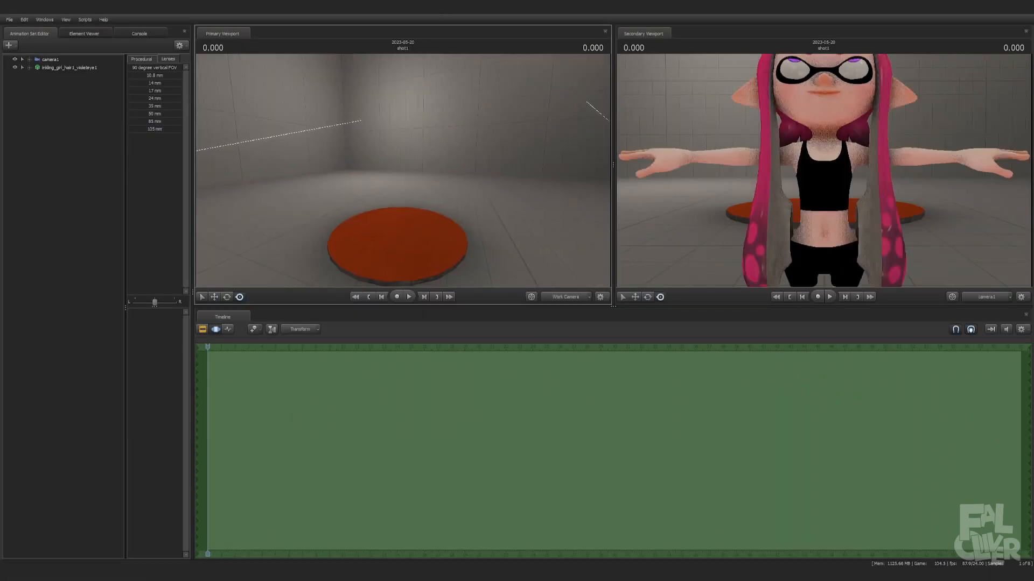
pyautogui.click(69, 67)
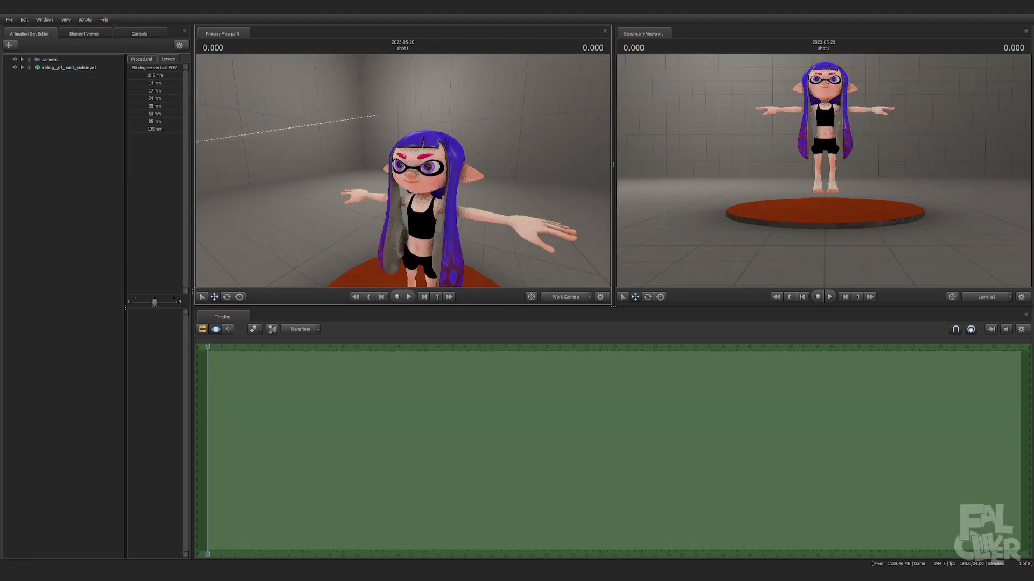
pyautogui.click(69, 68)
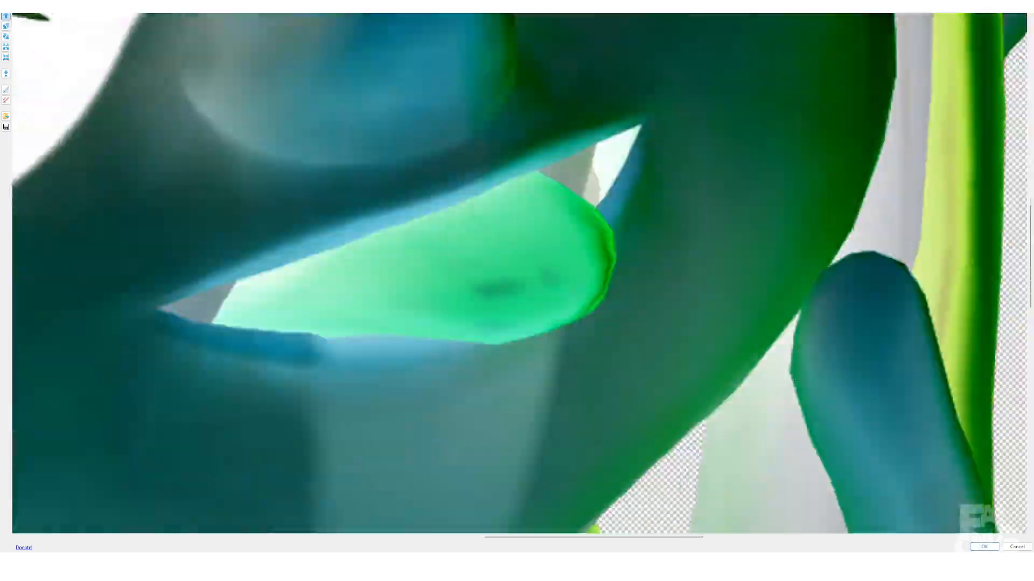
# Retouch the area around the character's mouth, tongue, chin and fingertip with freehand strokes in the open effect editor
pyautogui.moveTo(932, 346); pyautogui.dragTo(688, 298, button='middle')
pyautogui.moveTo(915, 512); pyautogui.dragTo(655, 212, button='middle')
pyautogui.moveTo(397, 463); pyautogui.dragTo(448, 130, button='middle')
pyautogui.moveTo(555, 444); pyautogui.dragTo(317, 310, button='middle')
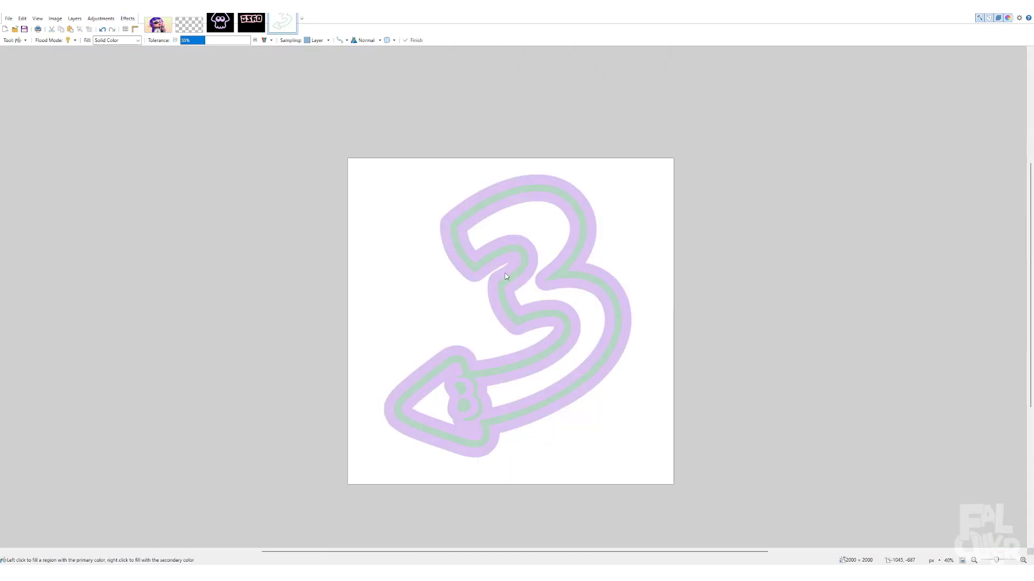
# Examine the artwork up close and at full view, covering the 3 emblem, hair stars, masked eyes and nose
pyautogui.keyDown('ctrl'); pyautogui.scroll(2, 504, 297); pyautogui.keyUp('ctrl')
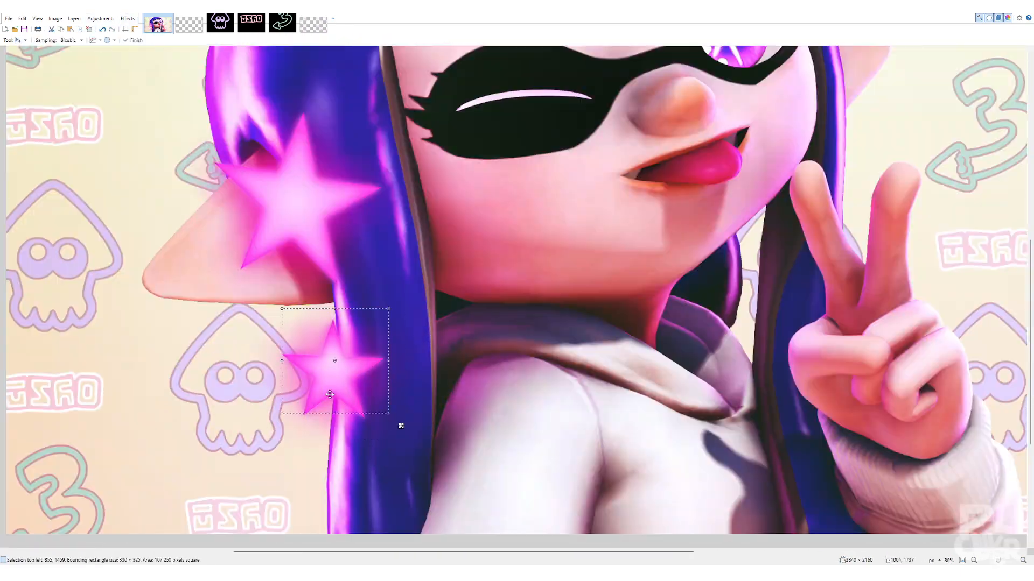
pyautogui.keyDown('ctrl'); pyautogui.scroll(-11, 469, 304); pyautogui.keyUp('ctrl')
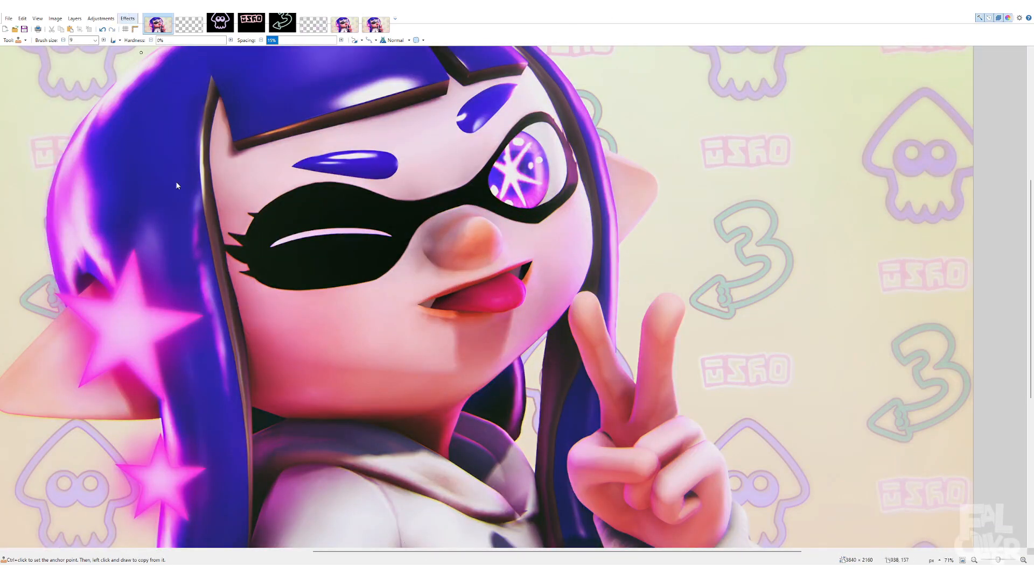
pyautogui.keyDown('ctrl'); pyautogui.scroll(4, 333, 161); pyautogui.keyUp('ctrl')
pyautogui.keyDown('ctrl'); pyautogui.scroll(-5, 484, 270); pyautogui.keyUp('ctrl')
pyautogui.keyDown('ctrl'); pyautogui.scroll(6, 669, 201); pyautogui.keyUp('ctrl')
pyautogui.keyDown('ctrl'); pyautogui.scroll(-15, 669, 201); pyautogui.keyUp('ctrl')
pyautogui.keyDown('ctrl'); pyautogui.scroll(2, 544, 237); pyautogui.keyUp('ctrl')
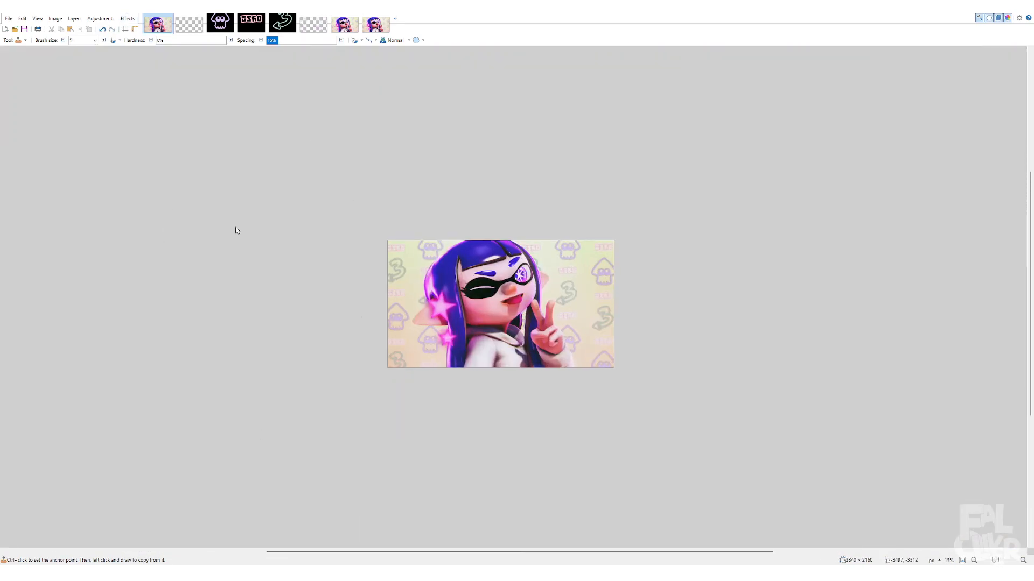
pyautogui.keyDown('ctrl'); pyautogui.scroll(5, 527, 290); pyautogui.keyUp('ctrl')
pyautogui.press('m')
pyautogui.keyDown('ctrl'); pyautogui.scroll(-3, 423, 270); pyautogui.keyUp('ctrl')
pyautogui.keyDown('ctrl'); pyautogui.scroll(9, 425, 259); pyautogui.keyUp('ctrl')
pyautogui.keyDown('ctrl'); pyautogui.scroll(-6, 425, 259); pyautogui.keyUp('ctrl')
pyautogui.keyDown('ctrl'); pyautogui.scroll(9, 453, 287); pyautogui.keyUp('ctrl')
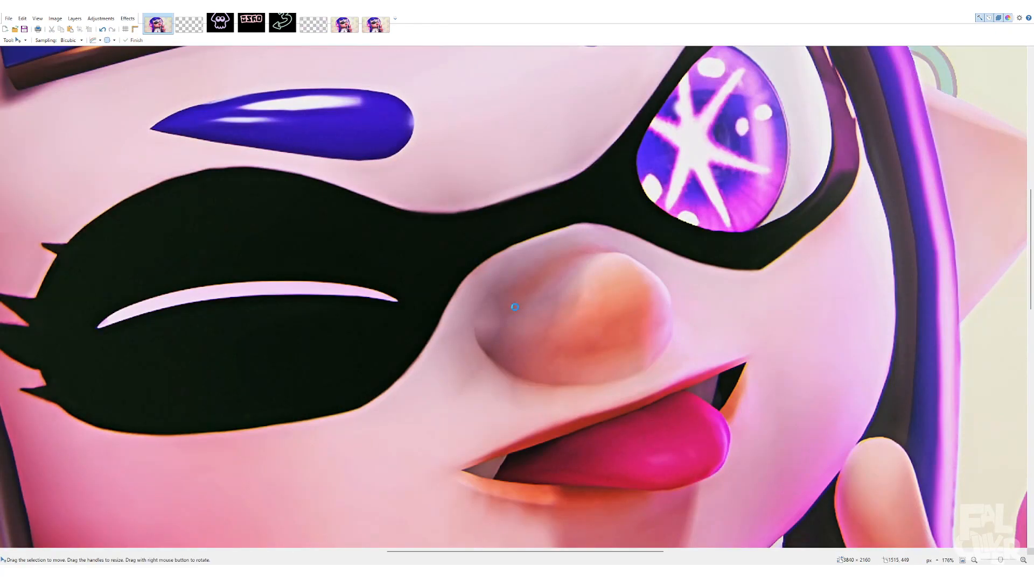
pyautogui.keyDown('ctrl'); pyautogui.scroll(-5, 522, 312); pyautogui.keyUp('ctrl')
pyautogui.keyDown('ctrl'); pyautogui.scroll(5, 508, 307); pyautogui.keyUp('ctrl')
pyautogui.keyDown('ctrl'); pyautogui.scroll(-7, 507, 307); pyautogui.keyUp('ctrl')
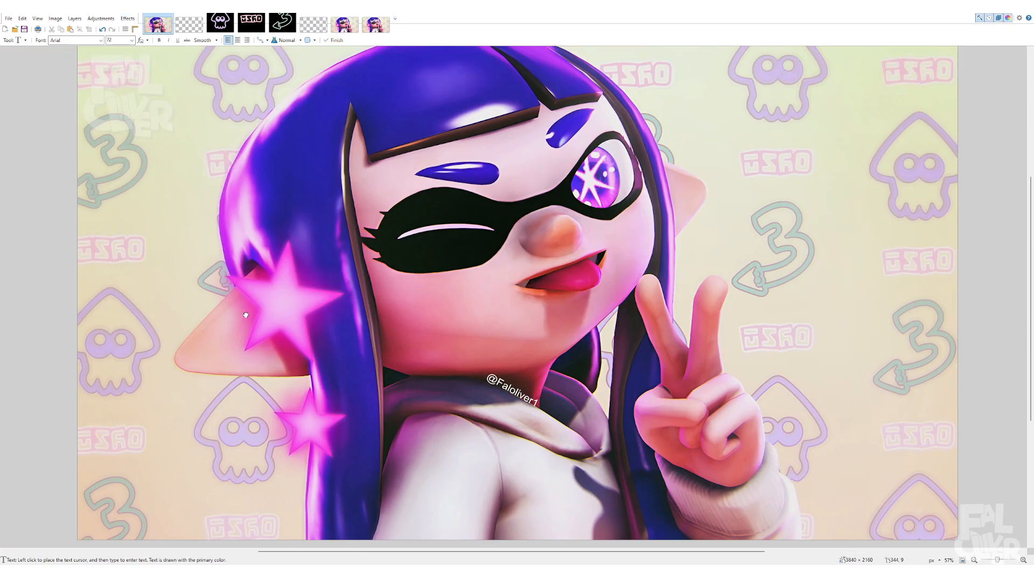
# Position the slanted social-handle watermark text along the collar of the character's hoodie
pyautogui.keyDown('ctrl'); pyautogui.scroll(5, 530, 424); pyautogui.keyUp('ctrl')
pyautogui.press('m')
pyautogui.moveTo(415, 420); pyautogui.dragTo(447, 348)
pyautogui.keyDown('ctrl'); pyautogui.scroll(-2, 477, 283); pyautogui.keyUp('ctrl')
pyautogui.keyDown('ctrl'); pyautogui.scroll(-10, 504, 389); pyautogui.keyUp('ctrl')
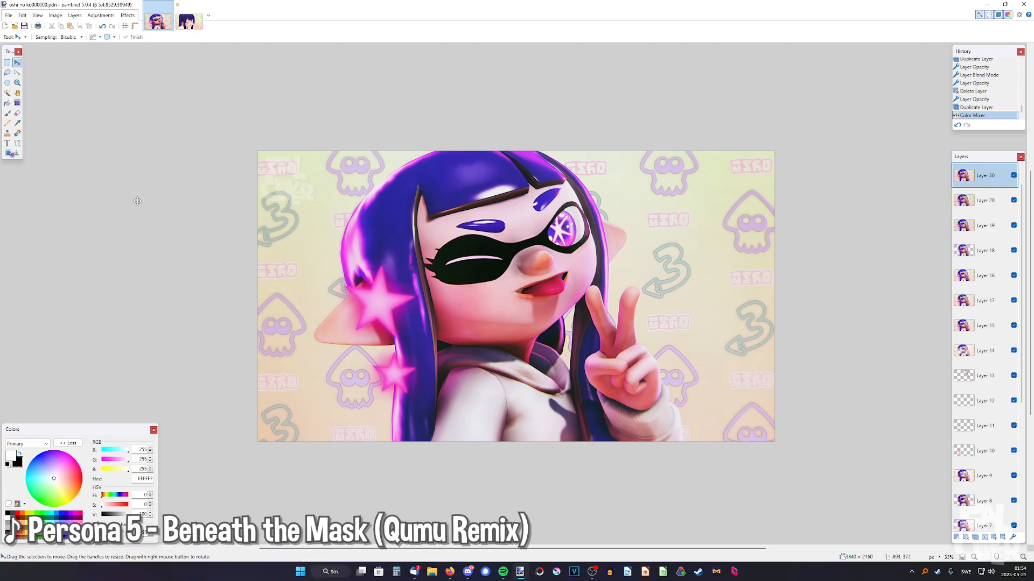
# Open the original anime reference image and examine its winking face, star eye, hair stars and patterned background
pyautogui.click(186, 24)
pyautogui.moveTo(352, 428); pyautogui.dragTo(393, 435, button='middle')
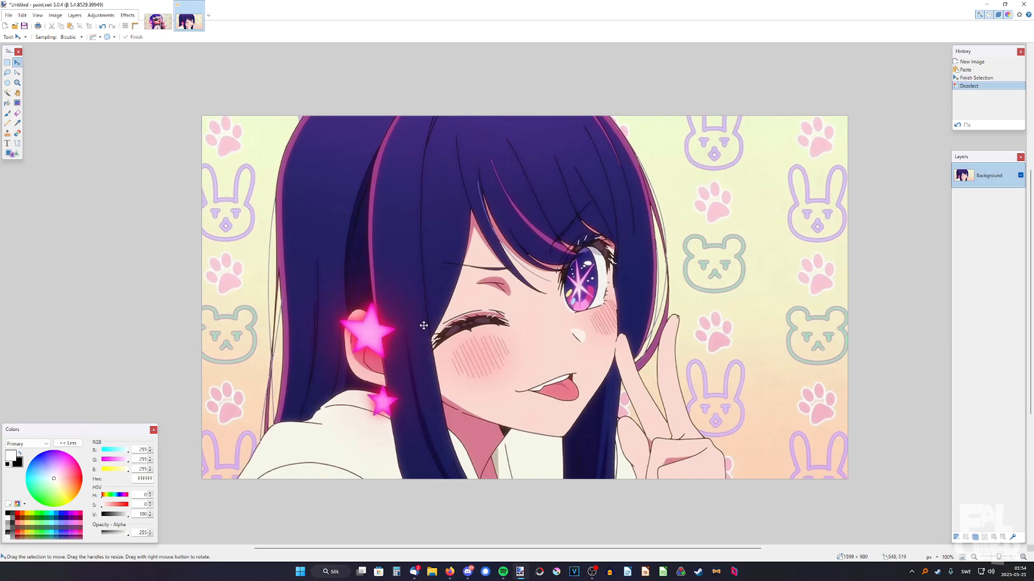
pyautogui.keyDown('ctrl'); pyautogui.scroll(5, 423, 325); pyautogui.keyUp('ctrl')
pyautogui.keyDown('ctrl'); pyautogui.scroll(-4, 413, 296); pyautogui.keyUp('ctrl')
pyautogui.moveTo(718, 263); pyautogui.dragTo(681, 306, button='middle')
pyautogui.keyDown('ctrl'); pyautogui.scroll(4, 594, 299); pyautogui.keyUp('ctrl')
pyautogui.keyDown('ctrl'); pyautogui.scroll(-4, 594, 299); pyautogui.keyUp('ctrl')
pyautogui.moveTo(503, 316); pyautogui.dragTo(560, 293, button='middle')
pyautogui.moveTo(598, 255); pyautogui.dragTo(574, 286, button='middle')
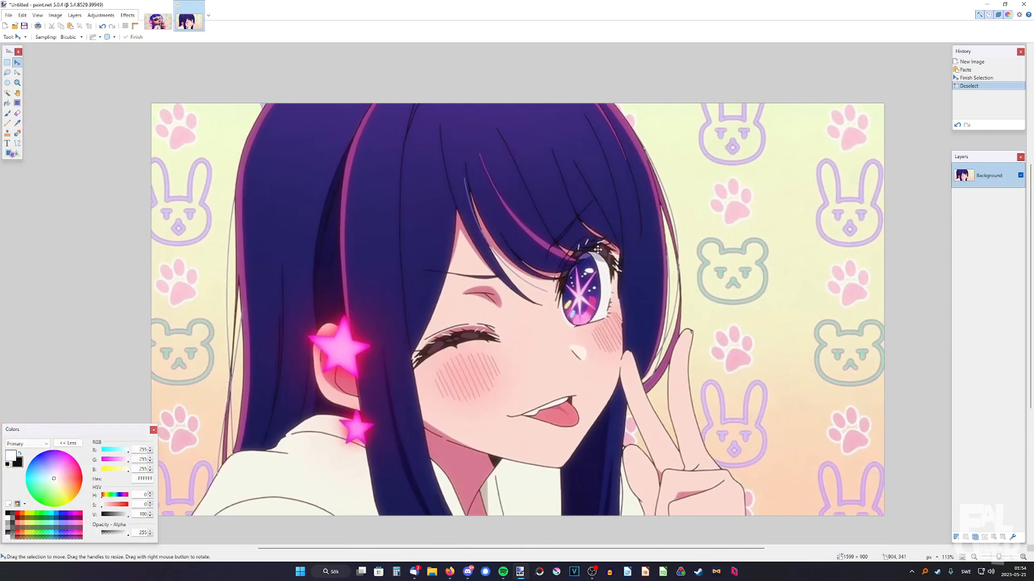
pyautogui.keyDown('ctrl'); pyautogui.scroll(-3, 489, 291); pyautogui.keyUp('ctrl')
pyautogui.keyDown('ctrl'); pyautogui.scroll(2, 488, 293); pyautogui.keyUp('ctrl')
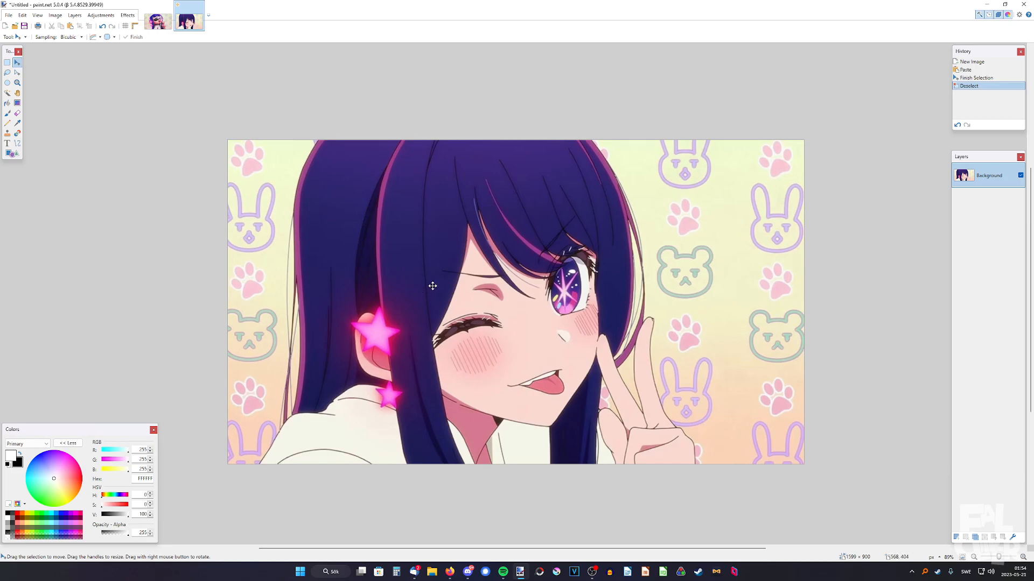
pyautogui.keyDown('ctrl'); pyautogui.scroll(2, 367, 441); pyautogui.keyUp('ctrl')
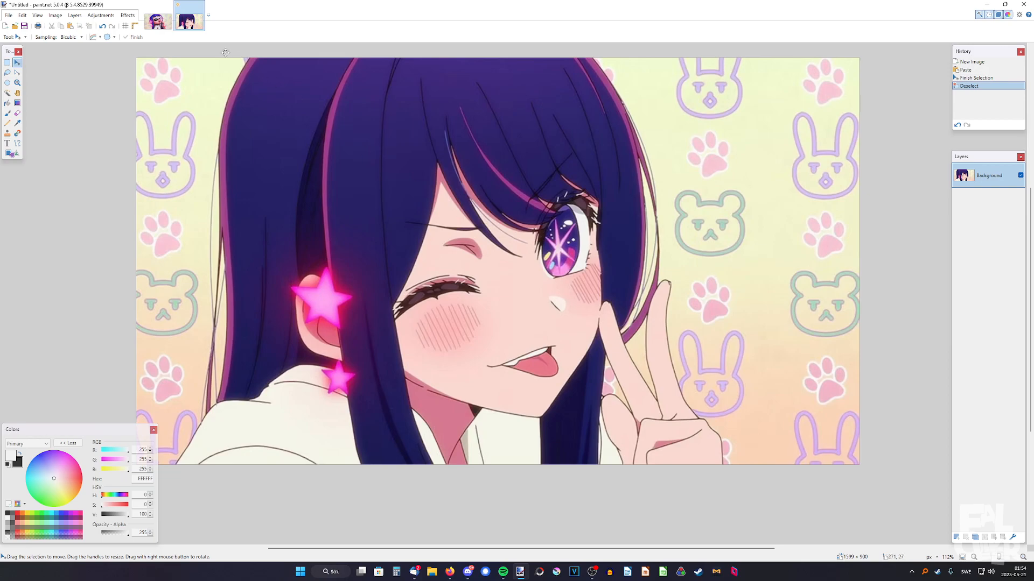
# Switch back and forth between the inkling render and the anime reference to compare pose, hair stars and background
pyautogui.click(164, 26)
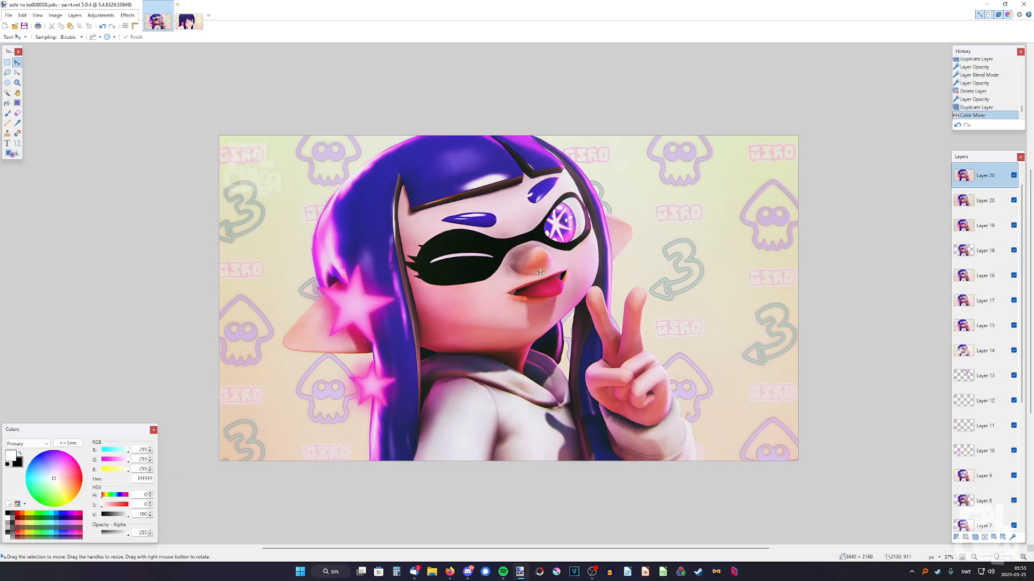
pyautogui.click(192, 22)
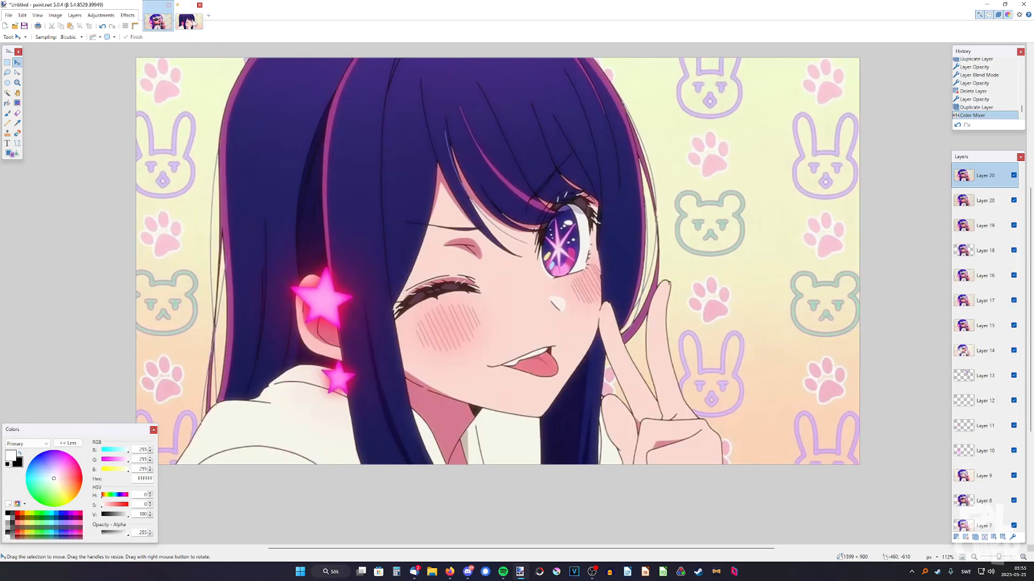
pyautogui.moveTo(466, 259); pyautogui.dragTo(495, 295, button='middle')
pyautogui.keyDown('ctrl'); pyautogui.scroll(-4, 496, 260); pyautogui.keyUp('ctrl')
pyautogui.keyDown('ctrl'); pyautogui.scroll(1, 484, 243); pyautogui.keyUp('ctrl')
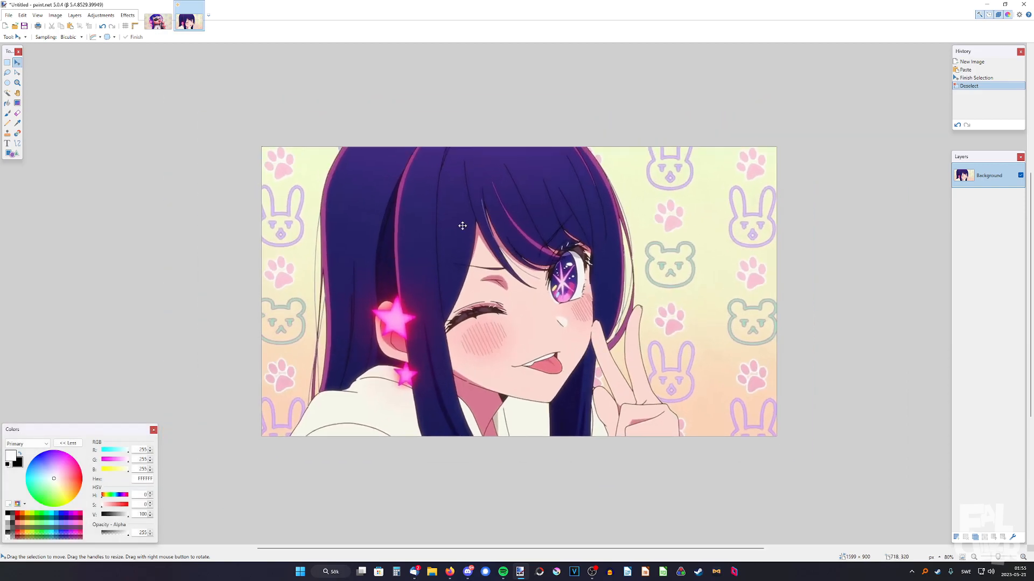
pyautogui.click(164, 24)
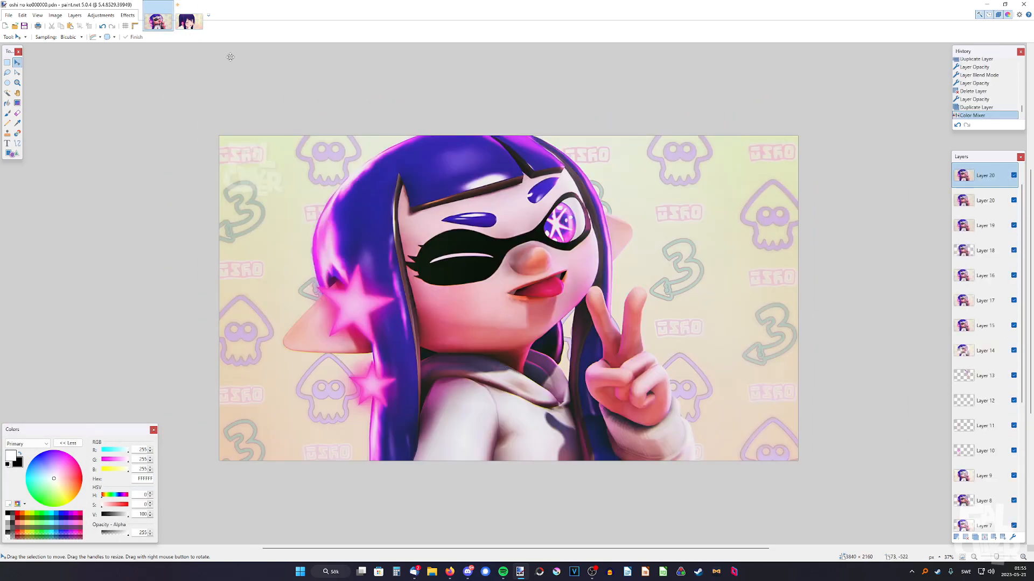
pyautogui.keyDown('ctrl'); pyautogui.scroll(5, 410, 280); pyautogui.keyUp('ctrl')
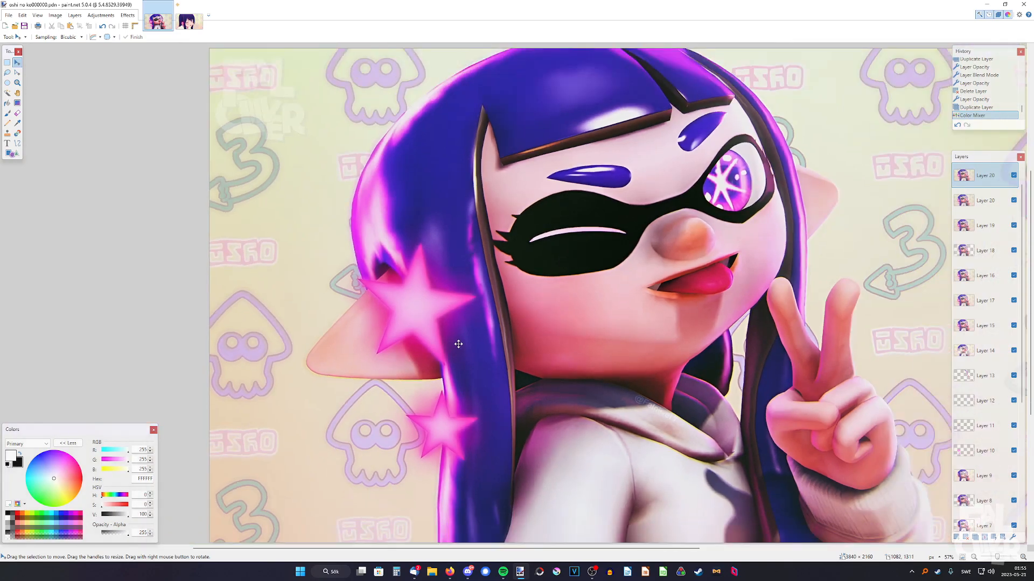
pyautogui.keyDown('ctrl'); pyautogui.scroll(-4, 586, 292); pyautogui.keyUp('ctrl')
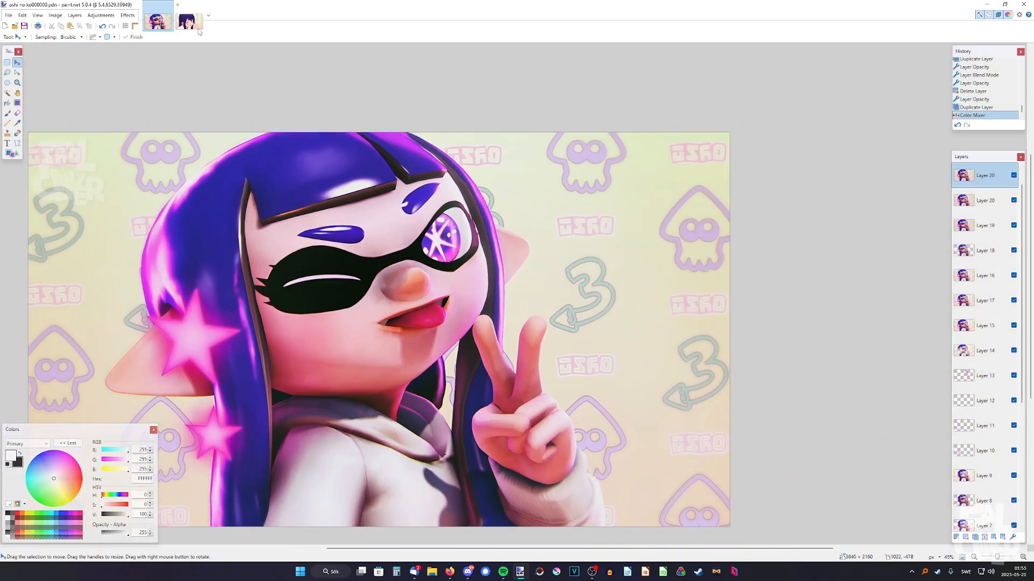
pyautogui.click(189, 22)
pyautogui.click(157, 22)
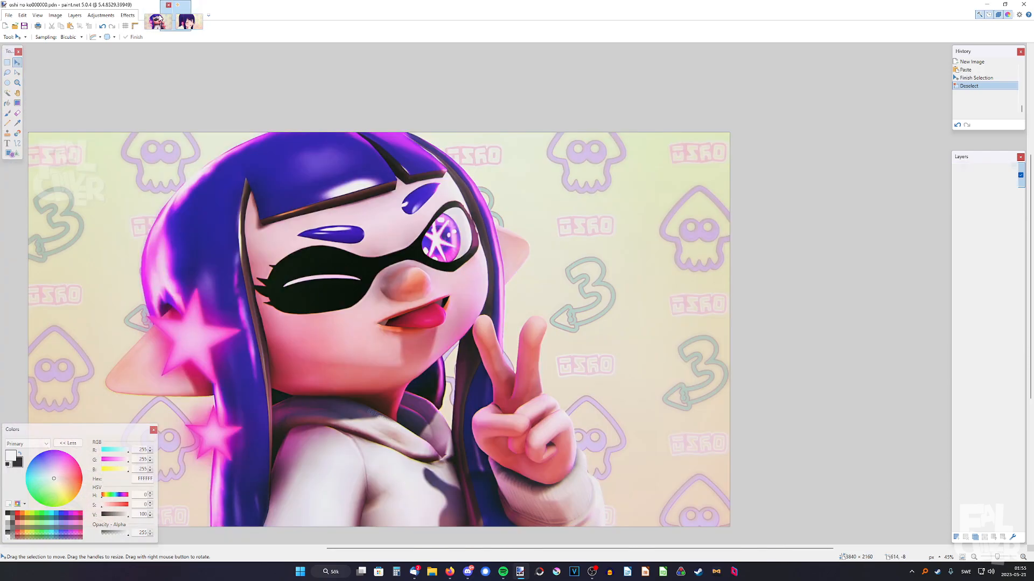
# Inspect the squid, lettering and 3 emblems in the render's background pattern up close
pyautogui.keyDown('ctrl'); pyautogui.scroll(5, 693, 318); pyautogui.keyUp('ctrl')
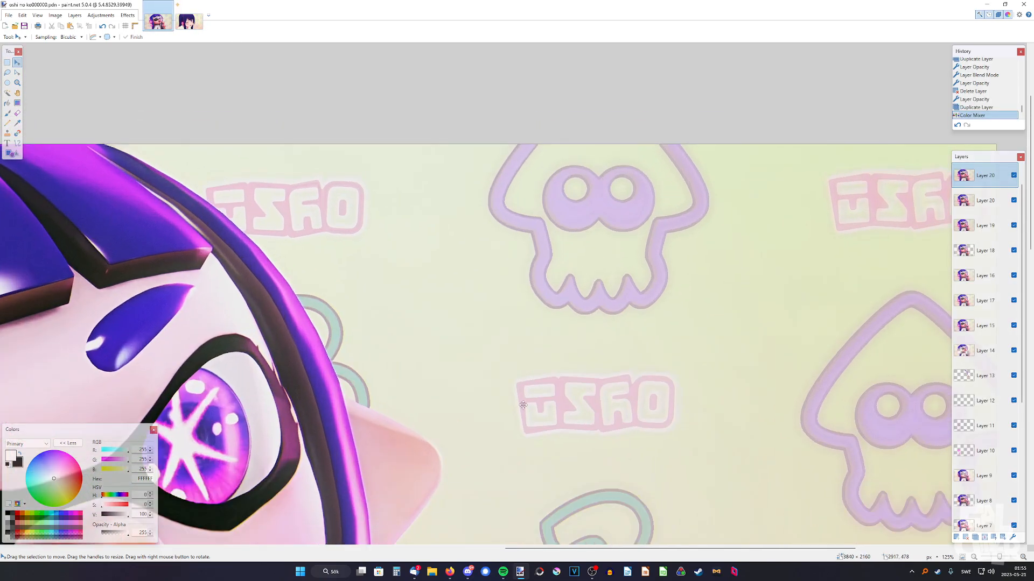
pyautogui.scroll(-4, 522, 281)
pyautogui.keyDown('ctrl'); pyautogui.scroll(-3, 552, 329); pyautogui.keyUp('ctrl')
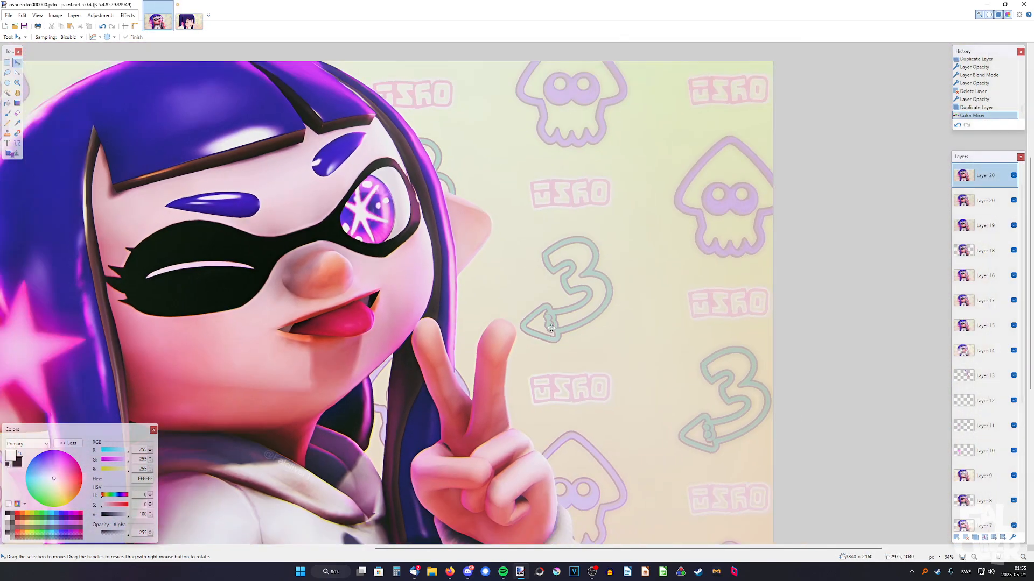
pyautogui.keyDown('ctrl'); pyautogui.scroll(4, 547, 328); pyautogui.keyUp('ctrl')
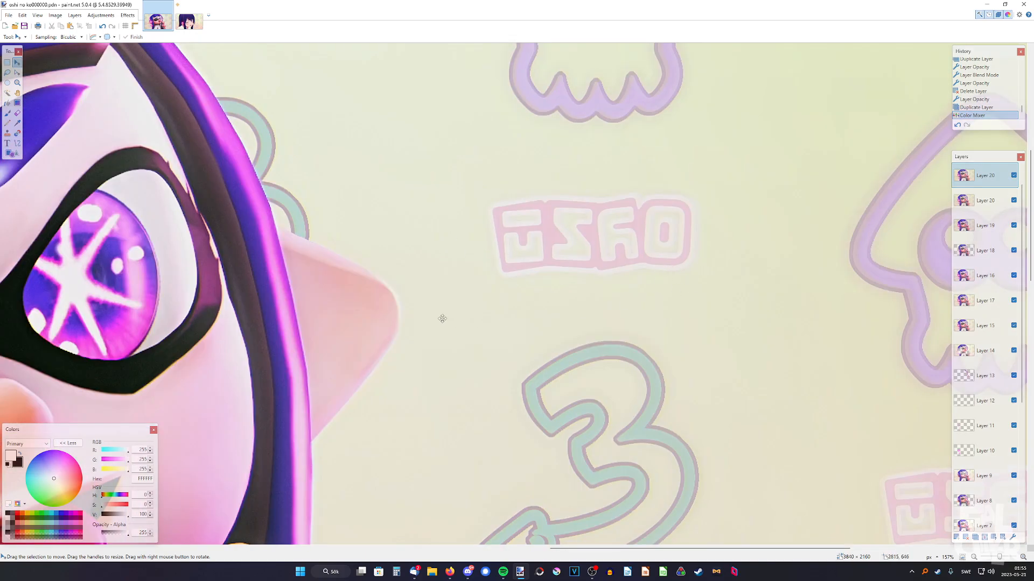
pyautogui.keyDown('ctrl'); pyautogui.scroll(-5, 441, 319); pyautogui.keyUp('ctrl')
pyautogui.keyDown('ctrl'); pyautogui.scroll(3, 541, 317); pyautogui.keyUp('ctrl')
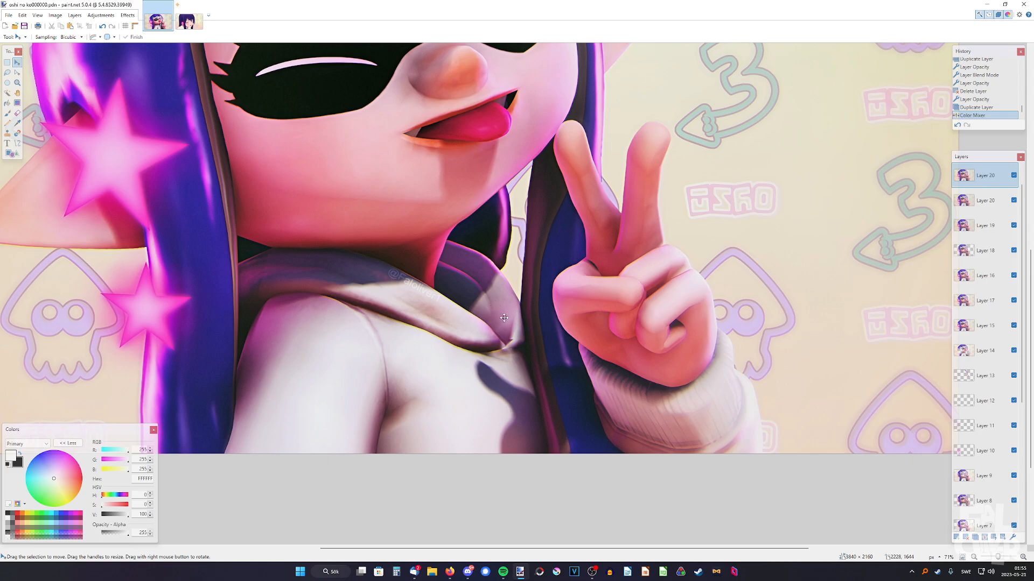
# Examine the hoodie collar watermark, the peace-sign hand and the overall composition of the inkling render
pyautogui.keyDown('ctrl'); pyautogui.scroll(2, 498, 309); pyautogui.keyUp('ctrl')
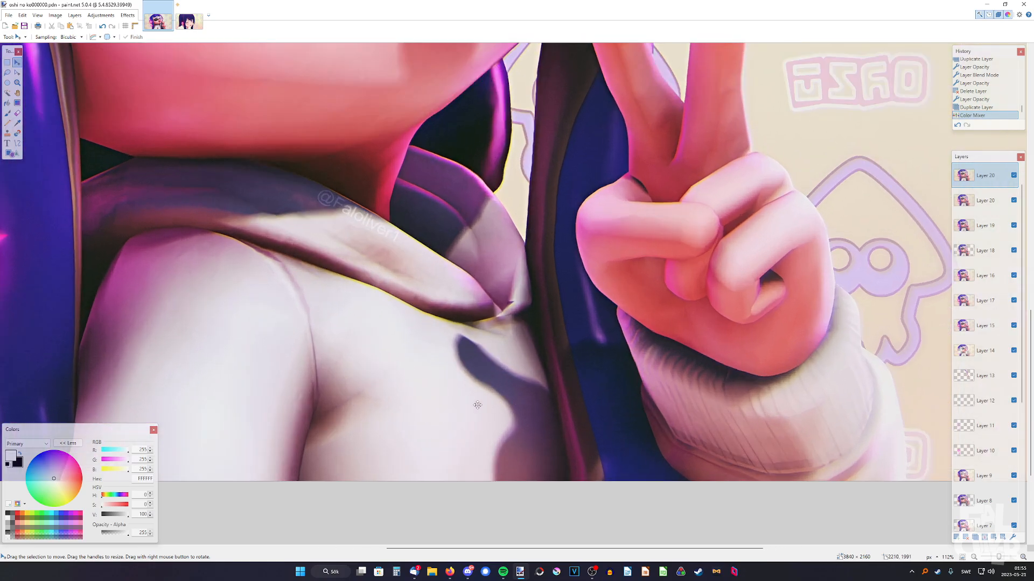
pyautogui.keyDown('ctrl'); pyautogui.scroll(-4, 500, 413); pyautogui.keyUp('ctrl')
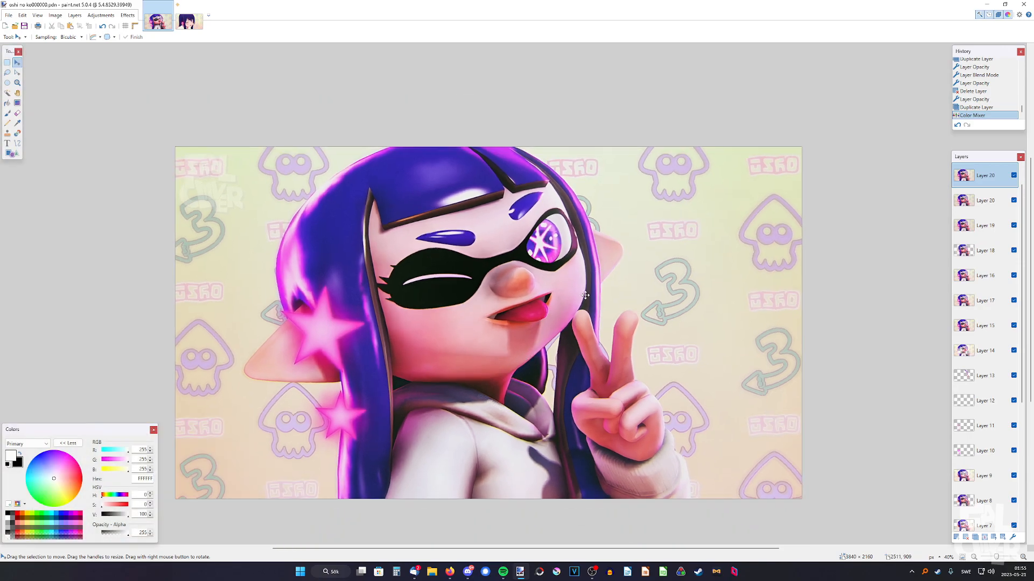
pyautogui.keyDown('ctrl'); pyautogui.scroll(5, 721, 259); pyautogui.keyUp('ctrl')
pyautogui.keyDown('ctrl'); pyautogui.scroll(-7, 520, 285); pyautogui.keyUp('ctrl')
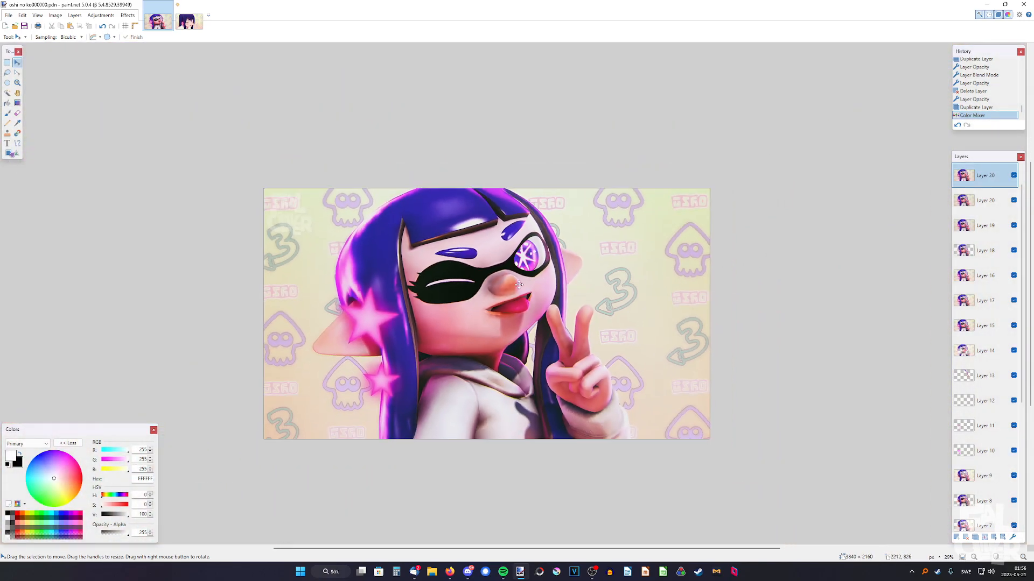
pyautogui.keyDown('ctrl'); pyautogui.scroll(2, 520, 285); pyautogui.keyUp('ctrl')
pyautogui.keyDown('ctrl'); pyautogui.scroll(-2, 525, 288); pyautogui.keyUp('ctrl')
pyautogui.keyDown('ctrl'); pyautogui.scroll(-2, 530, 297); pyautogui.keyUp('ctrl')
pyautogui.keyDown('ctrl'); pyautogui.scroll(2, 530, 298); pyautogui.keyUp('ctrl')
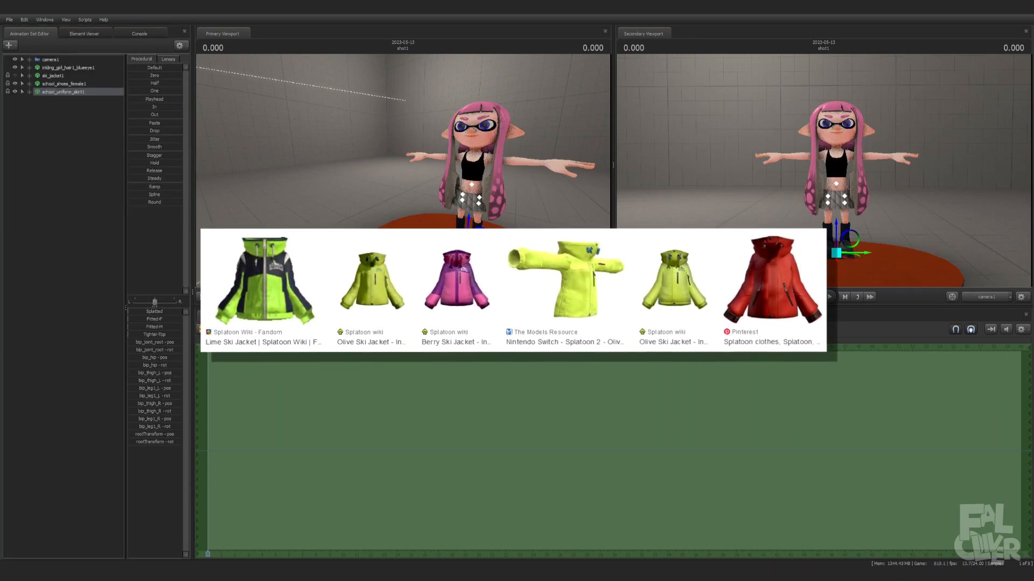
pyautogui.click(75, 146)
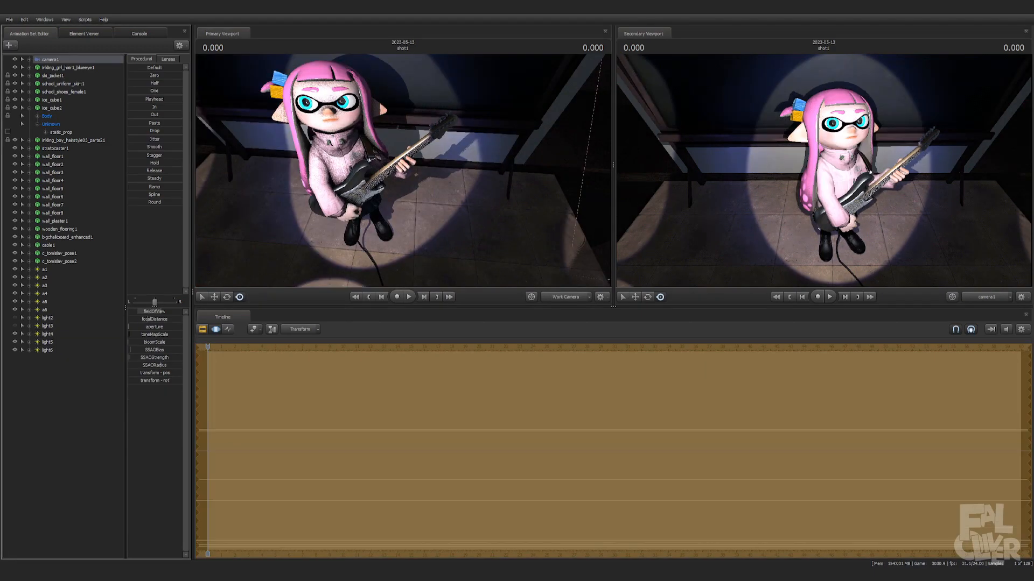
pyautogui.click(216, 329)
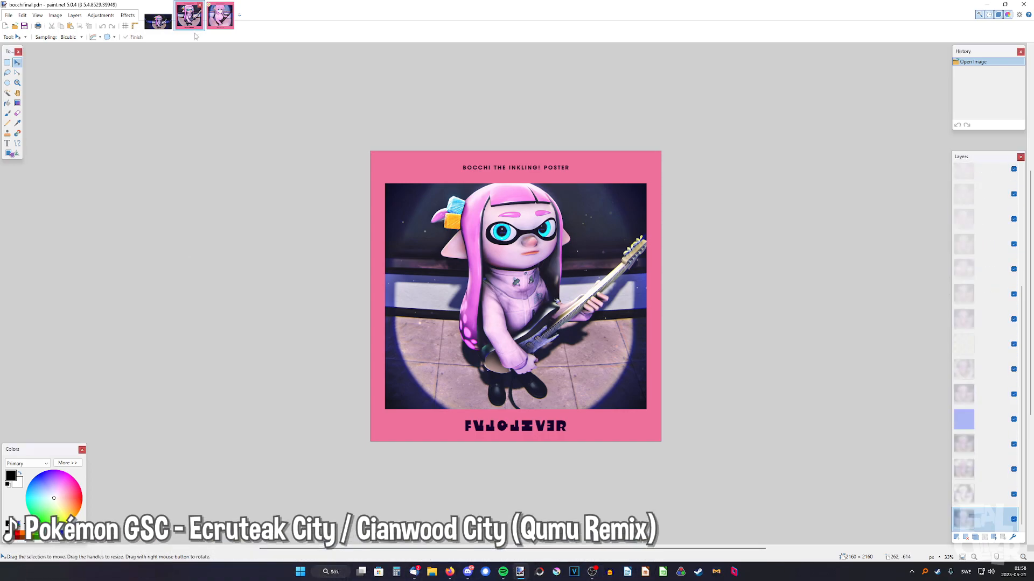
# Compare the widescreen guitar-playing inkling render with the Bocchi the Rock! reference cover, ending on the render
pyautogui.click(168, 26)
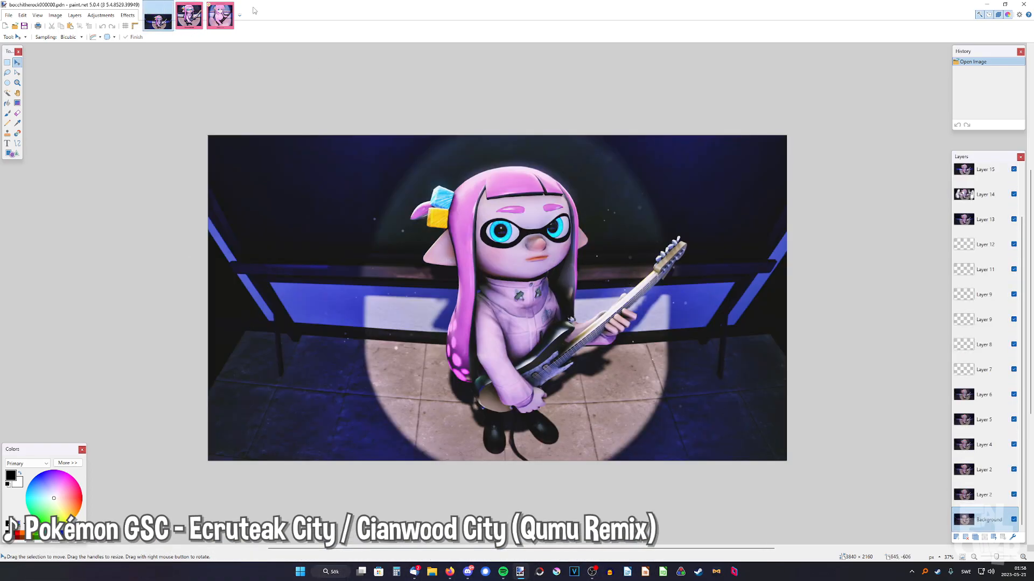
pyautogui.click(231, 18)
pyautogui.keyDown('ctrl'); pyautogui.scroll(1, 534, 262); pyautogui.keyUp('ctrl')
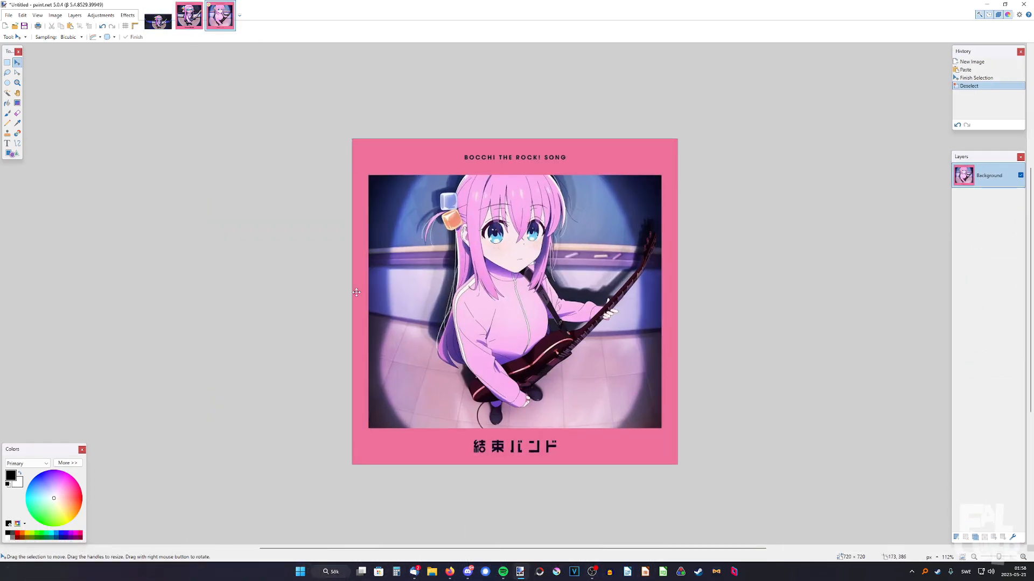
pyautogui.keyDown('ctrl'); pyautogui.scroll(1, 514, 273); pyautogui.keyUp('ctrl')
pyautogui.click(160, 22)
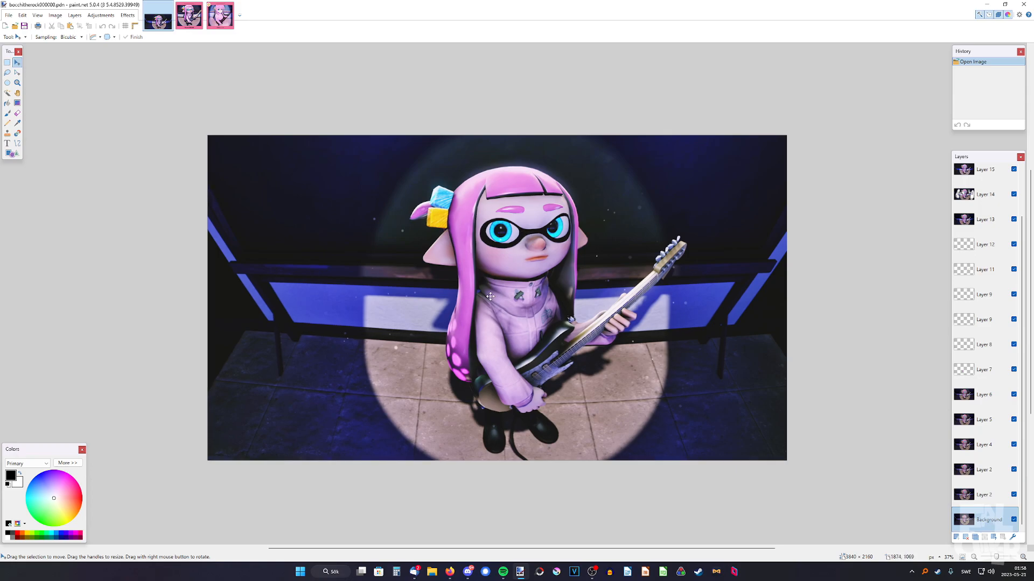
pyautogui.keyDown('ctrl'); pyautogui.scroll(1, 490, 297); pyautogui.keyUp('ctrl')
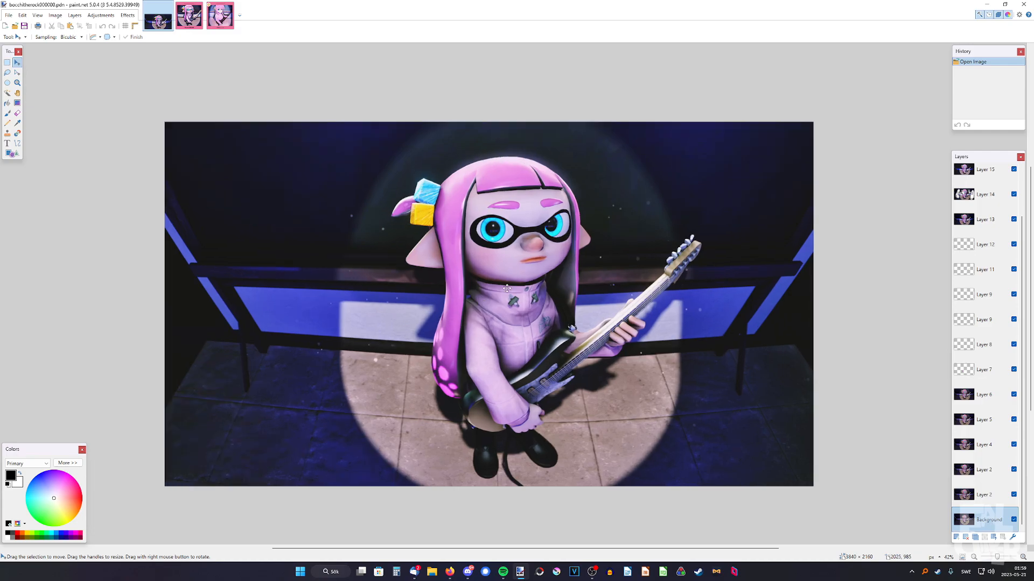
pyautogui.keyDown('ctrl'); pyautogui.scroll(-1, 507, 288); pyautogui.keyUp('ctrl')
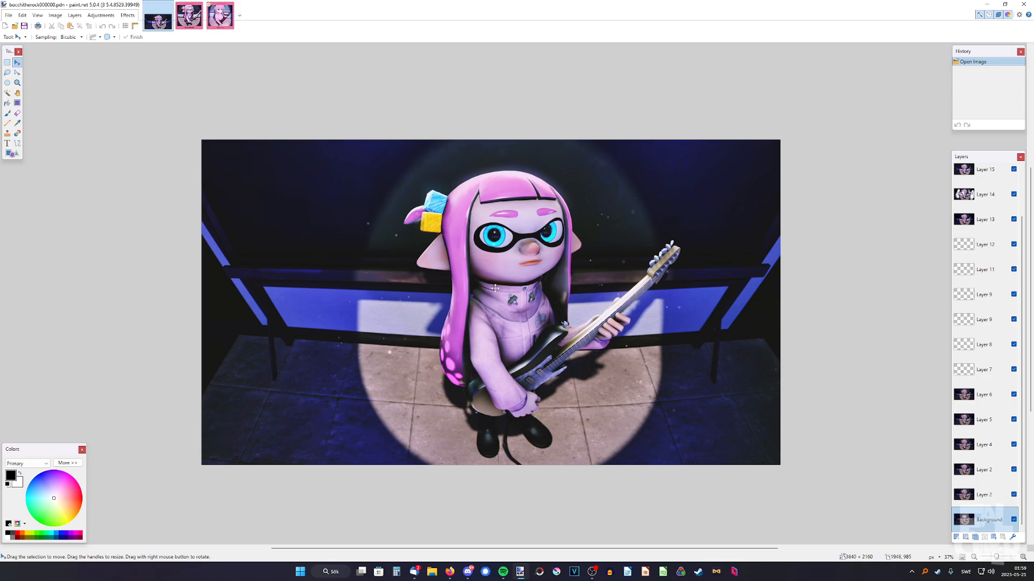
# Open the Bocchi the Rock! cover reference and examine the character's pose, guitar and spotlight background
pyautogui.click(220, 16)
pyautogui.keyDown('ctrl'); pyautogui.scroll(1, 544, 415); pyautogui.keyUp('ctrl')
pyautogui.keyDown('ctrl'); pyautogui.scroll(-1, 544, 415); pyautogui.keyUp('ctrl')
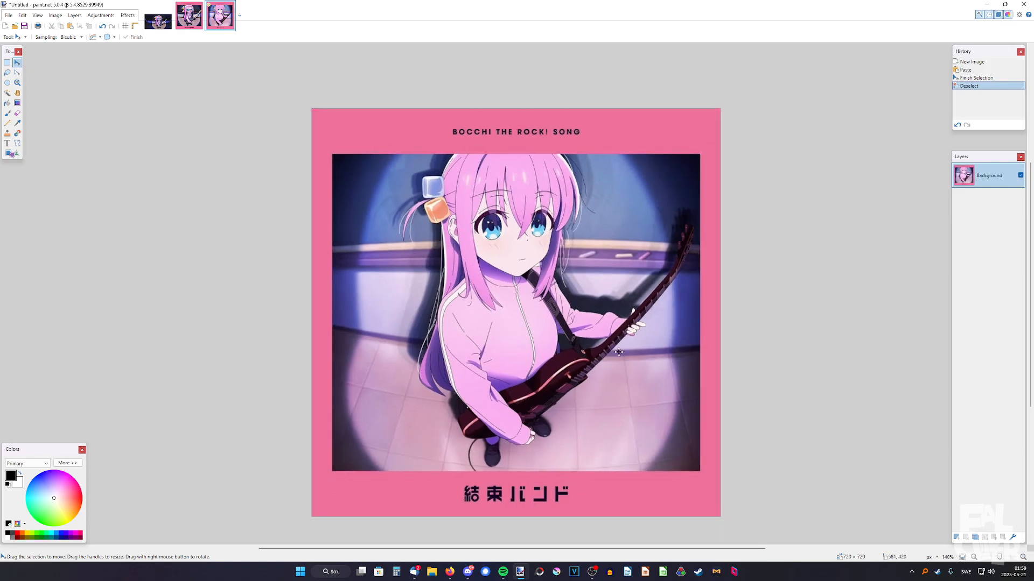
pyautogui.keyDown('ctrl'); pyautogui.scroll(8, 344, 272); pyautogui.keyUp('ctrl')
pyautogui.keyDown('ctrl'); pyautogui.scroll(-6, 410, 275); pyautogui.keyUp('ctrl')
pyautogui.hscroll(1, 748, 300)
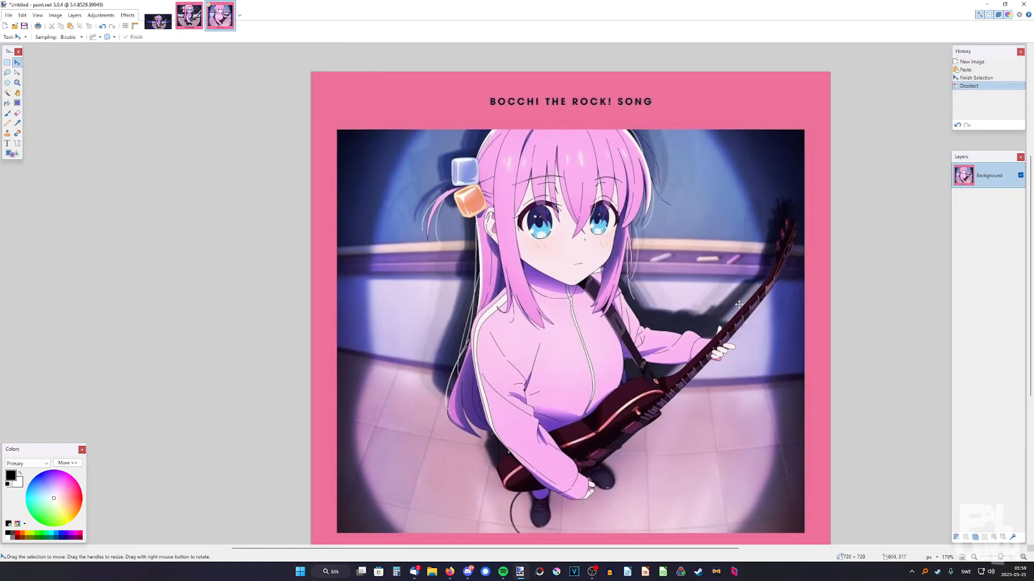
pyautogui.keyDown('ctrl'); pyautogui.scroll(5, 743, 302); pyautogui.keyUp('ctrl')
pyautogui.keyDown('ctrl'); pyautogui.scroll(-3, 533, 288); pyautogui.keyUp('ctrl')
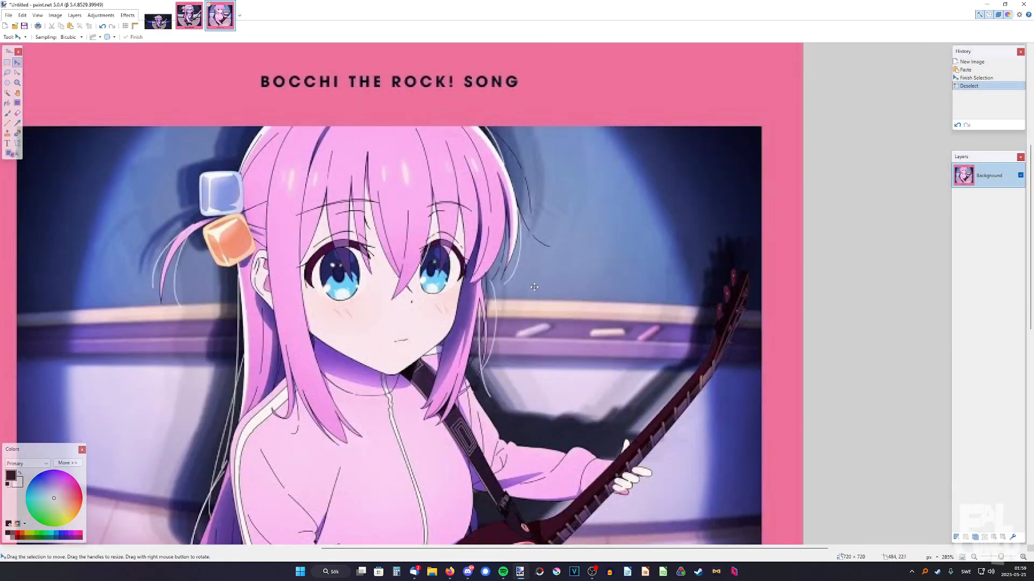
# Inspect the blue and orange hair cubes on the anime reference up close, ending on a wider view of the cover
pyautogui.keyDown('ctrl'); pyautogui.scroll(-1, 533, 289); pyautogui.keyUp('ctrl')
pyautogui.keyDown('ctrl'); pyautogui.scroll(6, 363, 224); pyautogui.keyUp('ctrl')
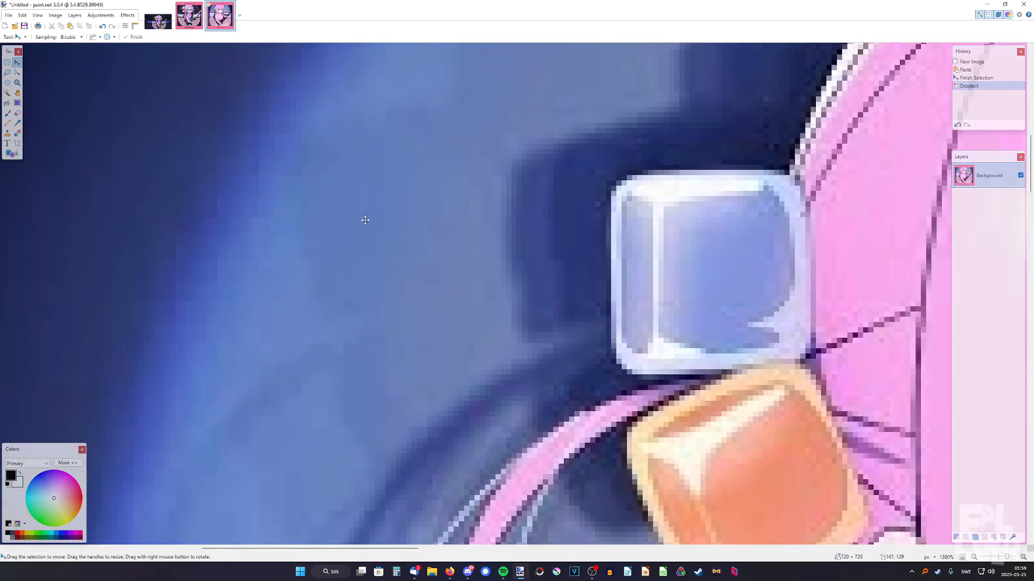
pyautogui.keyDown('ctrl'); pyautogui.scroll(-10, 569, 264); pyautogui.keyUp('ctrl')
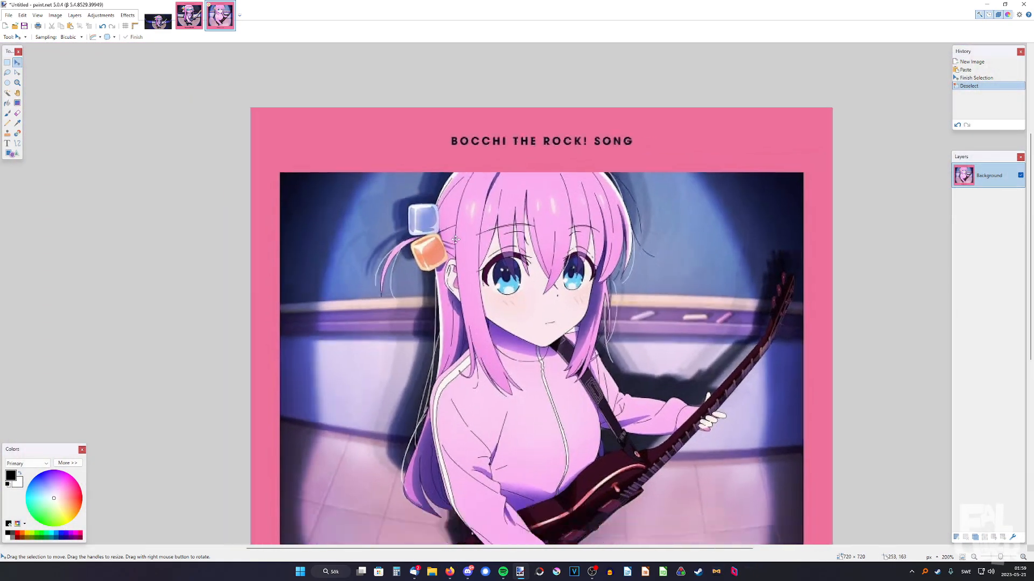
pyautogui.keyDown('ctrl'); pyautogui.scroll(-2, 472, 269); pyautogui.keyUp('ctrl')
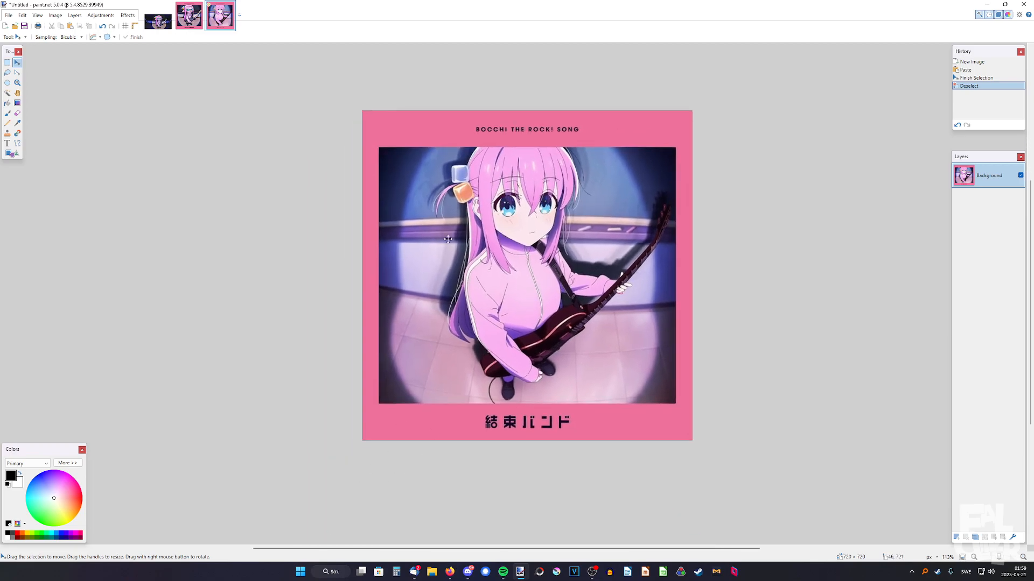
pyautogui.keyDown('ctrl'); pyautogui.scroll(3, 523, 425); pyautogui.keyUp('ctrl')
pyautogui.keyDown('ctrl'); pyautogui.scroll(-1, 512, 294); pyautogui.keyUp('ctrl')
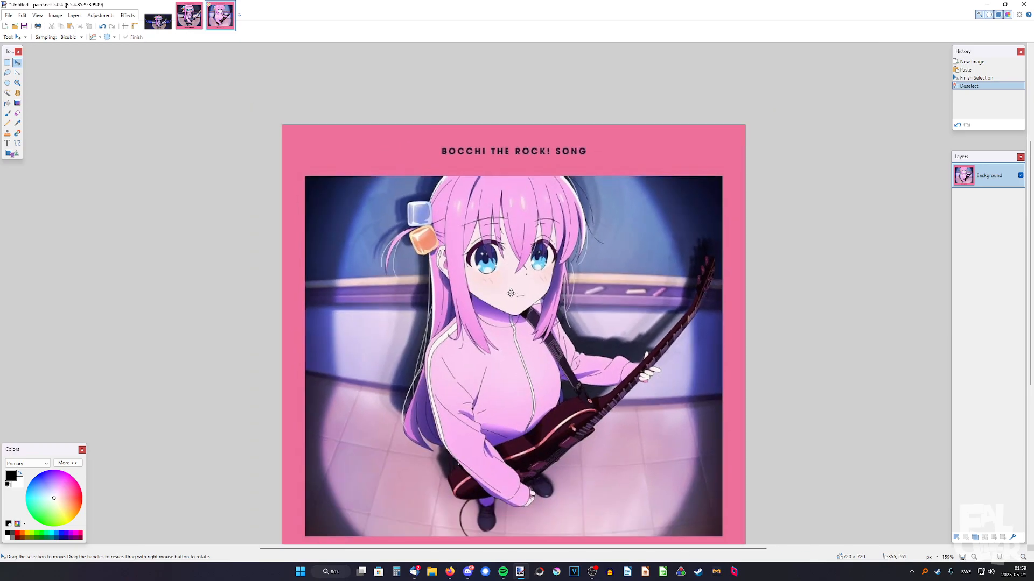
# Compare the square Bocchi inkling poster with the anime cover, ending on the poster
pyautogui.hotkey('ctrl', 'shift', 'Tab')
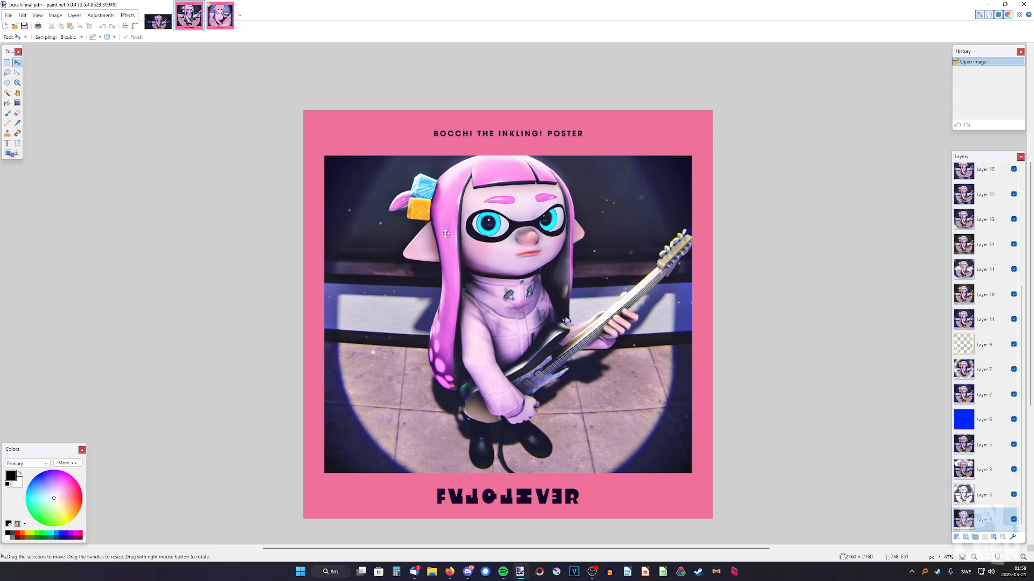
pyautogui.keyDown('ctrl'); pyautogui.scroll(4, 458, 269); pyautogui.keyUp('ctrl')
pyautogui.keyDown('ctrl'); pyautogui.scroll(-1, 539, 280); pyautogui.keyUp('ctrl')
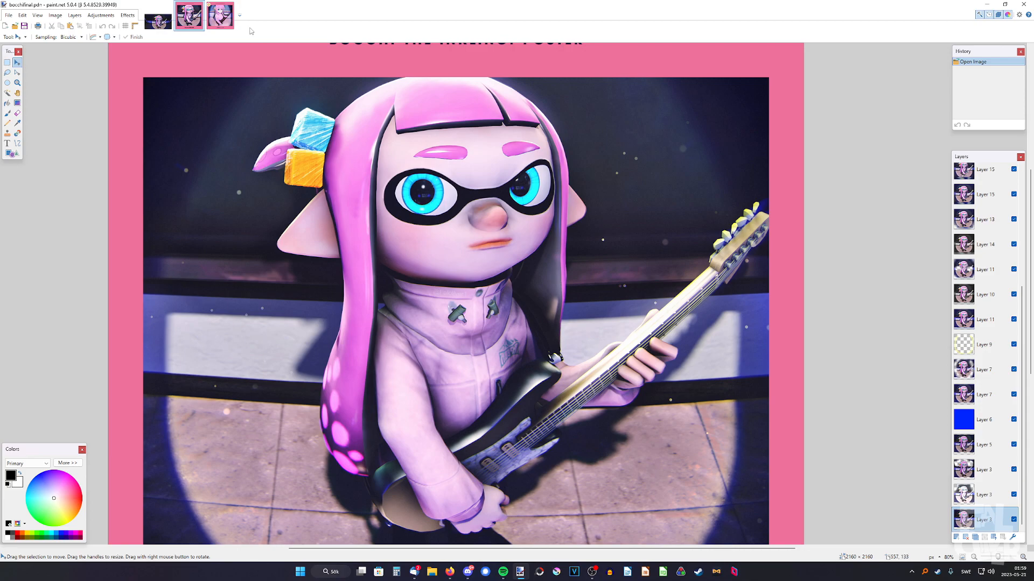
pyautogui.click(224, 14)
pyautogui.keyDown('ctrl'); pyautogui.scroll(5, 377, 177); pyautogui.keyUp('ctrl')
pyautogui.hotkey('ctrl', 'shift', 'Tab')
pyautogui.keyDown('ctrl'); pyautogui.scroll(-3, 465, 235); pyautogui.keyUp('ctrl')
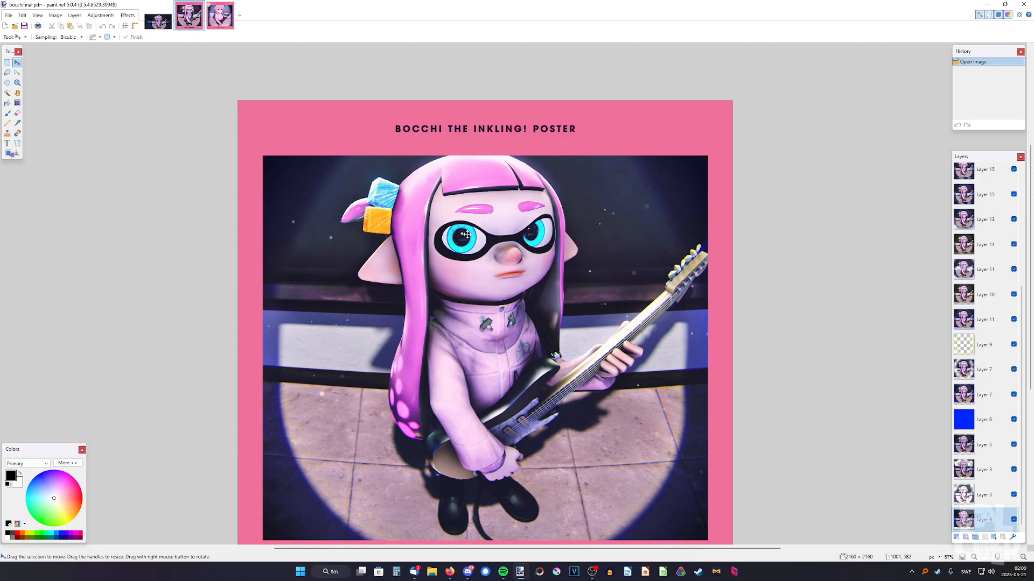
# Examine the overall composition and framing of the Bocchi inkling poster
pyautogui.keyDown('ctrl'); pyautogui.scroll(-1, 457, 232); pyautogui.keyUp('ctrl')
pyautogui.moveTo(508, 258); pyautogui.dragTo(520, 257, button='middle')
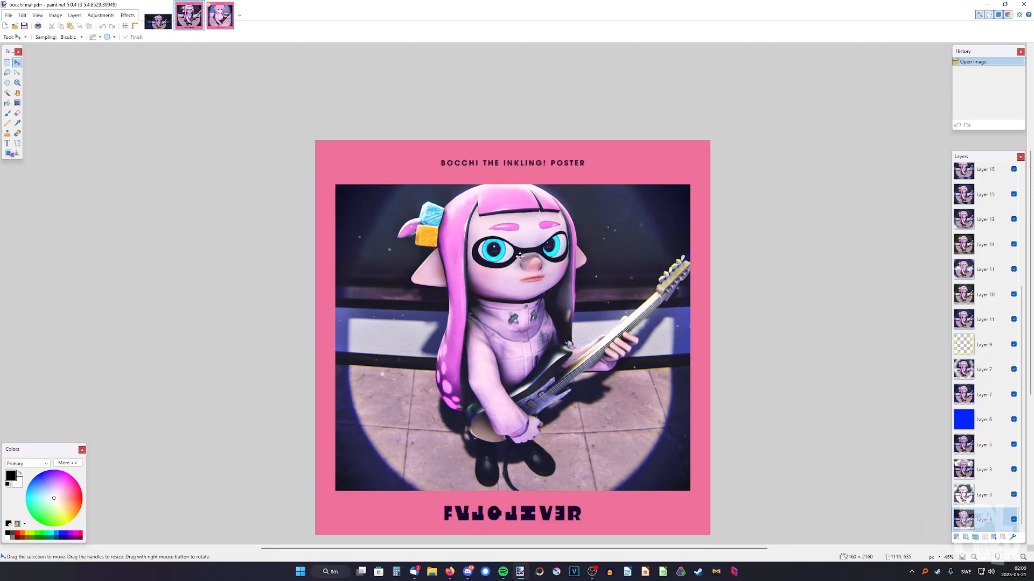
pyautogui.keyDown('ctrl'); pyautogui.scroll(2, 501, 249); pyautogui.keyUp('ctrl')
pyautogui.keyDown('ctrl'); pyautogui.scroll(-4, 498, 248); pyautogui.keyUp('ctrl')
pyautogui.keyDown('ctrl'); pyautogui.scroll(1, 496, 246); pyautogui.keyUp('ctrl')
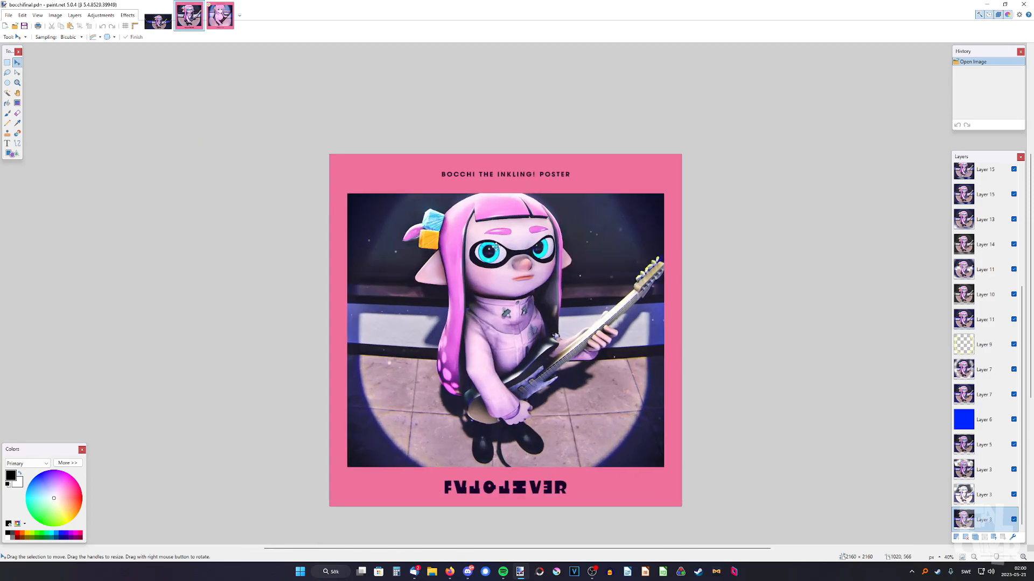
# Switch back and forth between the inkling poster and the anime cover at full view, ending on the cover
pyautogui.click(220, 18)
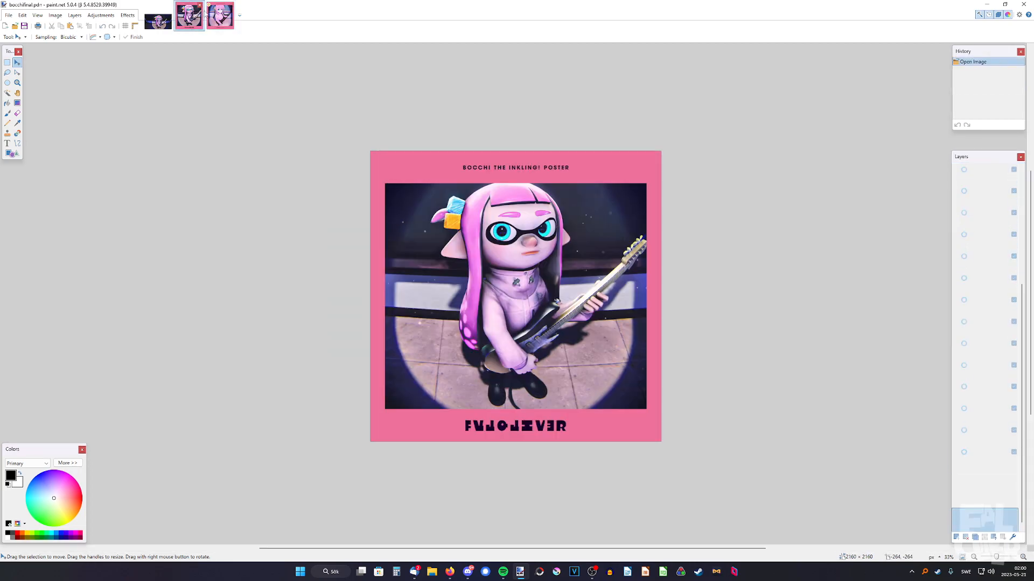
pyautogui.click(195, 23)
pyautogui.click(222, 22)
pyautogui.click(194, 23)
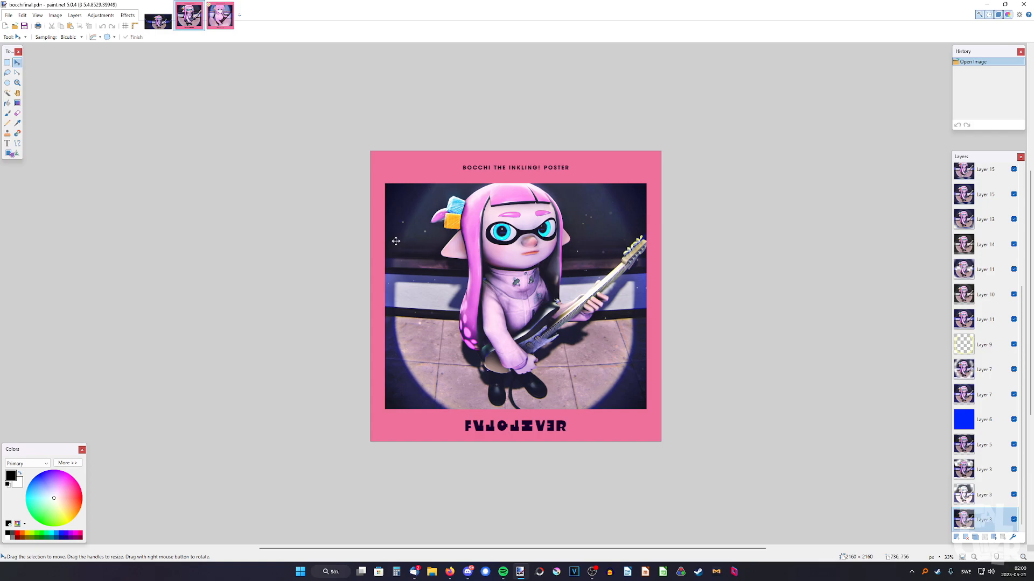
pyautogui.keyDown('ctrl'); pyautogui.scroll(4, 439, 223); pyautogui.keyUp('ctrl')
pyautogui.hotkey('ctrl', 'Tab')
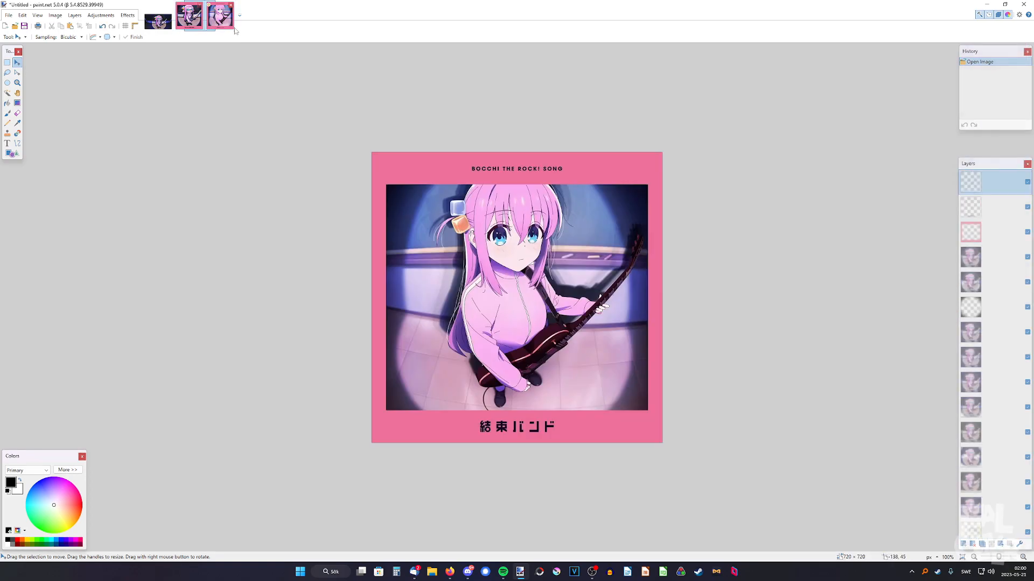
# Compare the hair cubes, face and hair of the anime cover with the inkling poster up close
pyautogui.keyDown('ctrl'); pyautogui.scroll(4, 433, 223); pyautogui.keyUp('ctrl')
pyautogui.keyDown('ctrl'); pyautogui.scroll(4, 433, 222); pyautogui.keyUp('ctrl')
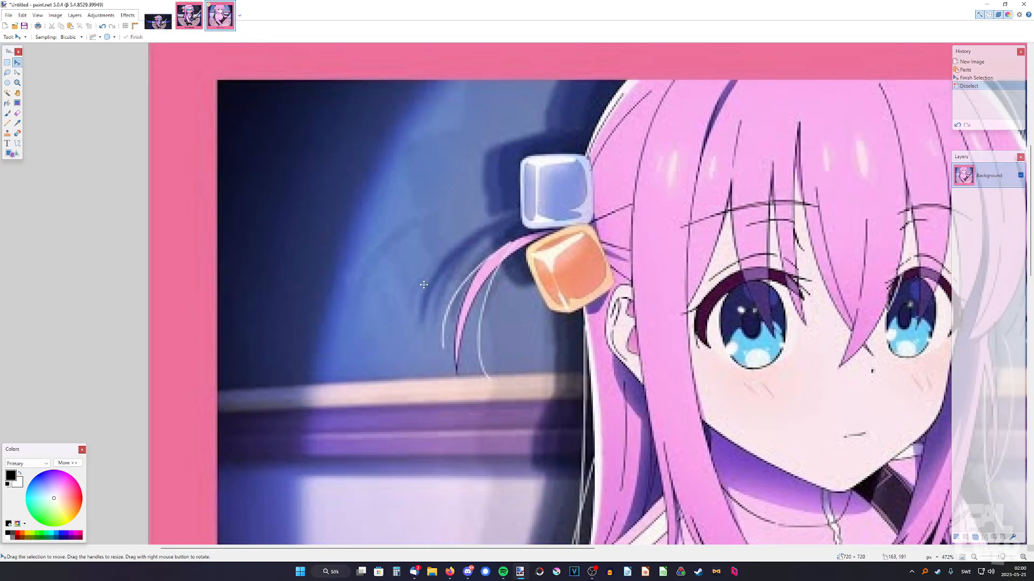
pyautogui.click(189, 21)
pyautogui.keyDown('ctrl'); pyautogui.scroll(5, 414, 199); pyautogui.keyUp('ctrl')
pyautogui.keyDown('ctrl'); pyautogui.scroll(-5, 340, 200); pyautogui.keyUp('ctrl')
pyautogui.click(220, 20)
pyautogui.keyDown('ctrl'); pyautogui.scroll(-3, 484, 244); pyautogui.keyUp('ctrl')
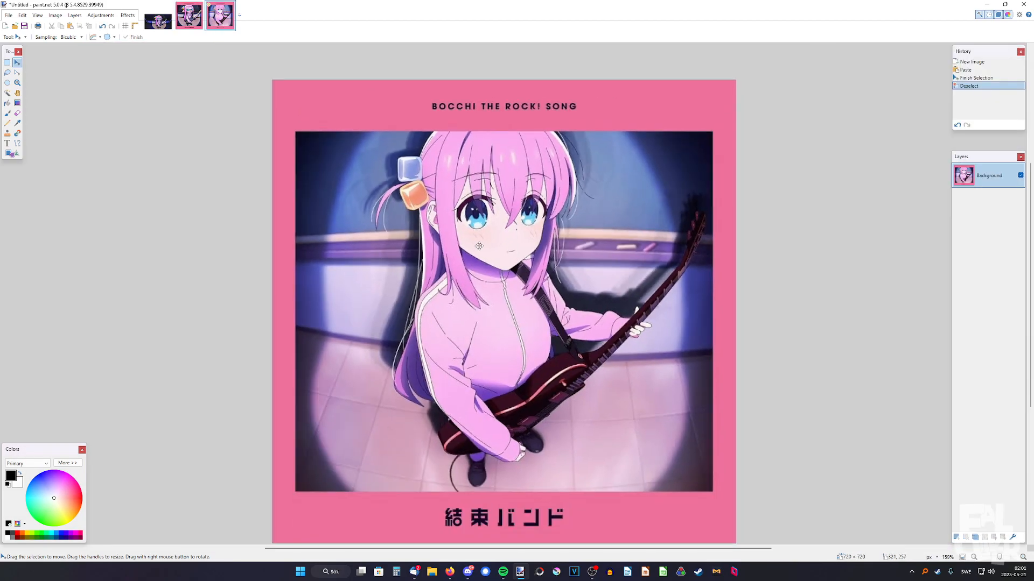
pyautogui.keyDown('ctrl'); pyautogui.scroll(1, 487, 242); pyautogui.keyUp('ctrl')
pyautogui.keyDown('ctrl'); pyautogui.scroll(1, 487, 243); pyautogui.keyUp('ctrl')
pyautogui.hotkey('ctrl', 'Tab')
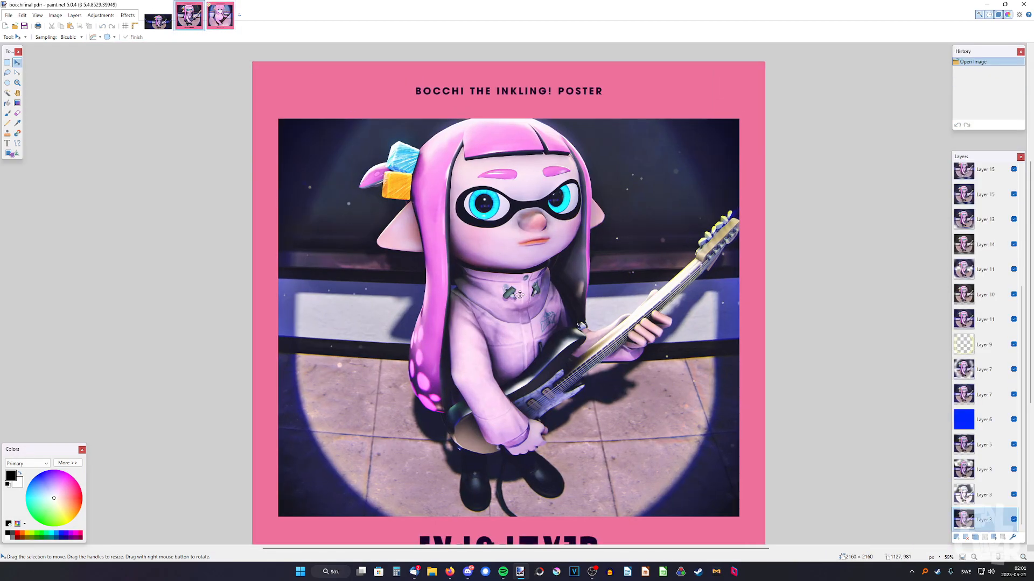
# Compare the figure placement and spotlight of the anime cover with the inkling poster, ending on the poster
pyautogui.click(962, 557)
pyautogui.click(974, 557)
pyautogui.click(974, 557)
pyautogui.click(217, 19)
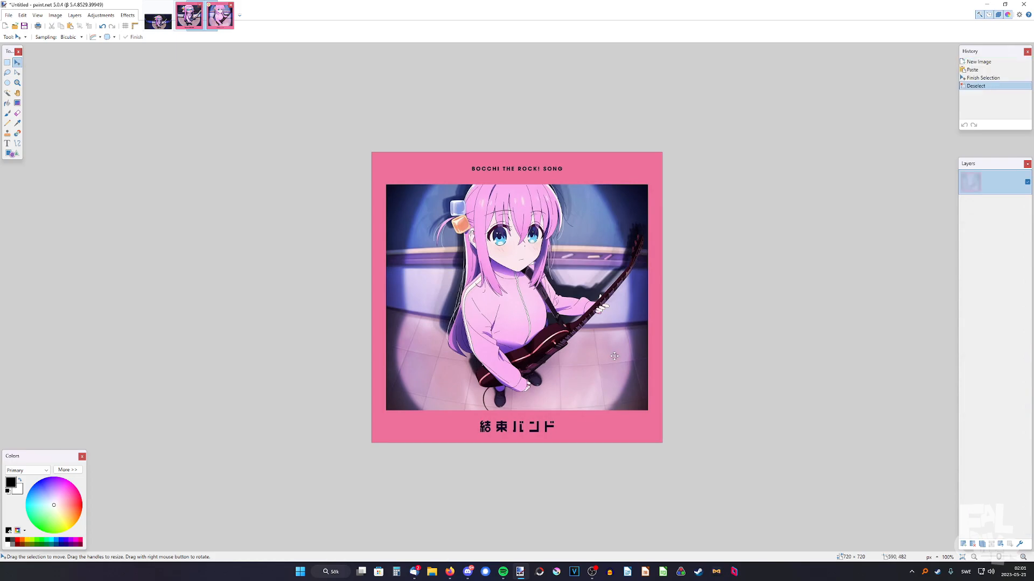
pyautogui.keyDown('ctrl'); pyautogui.scroll(5, 591, 346); pyautogui.keyUp('ctrl')
pyautogui.scroll(2, 463, 399)
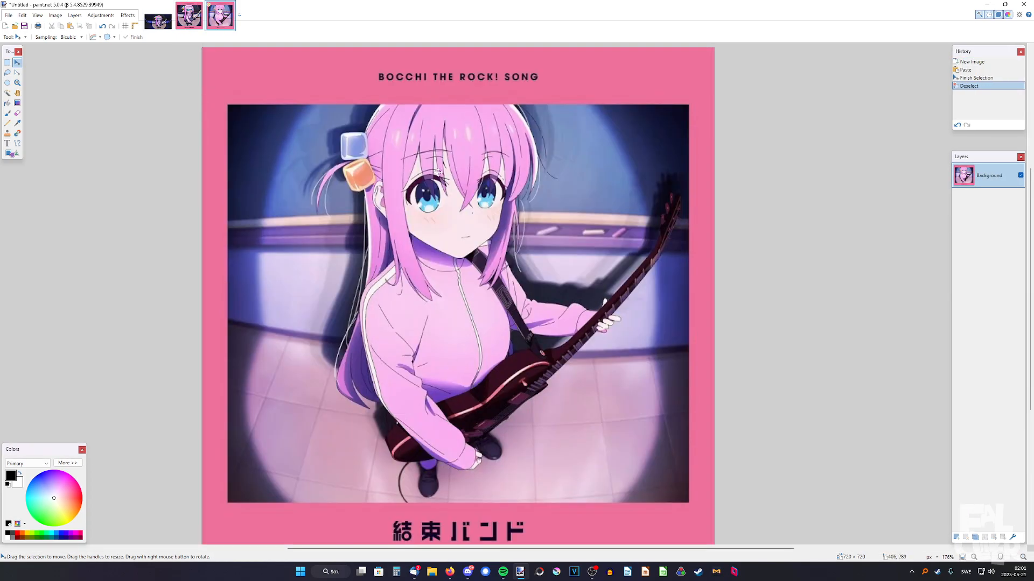
pyautogui.click(186, 17)
pyautogui.keyDown('ctrl'); pyautogui.scroll(1, 523, 283); pyautogui.keyUp('ctrl')
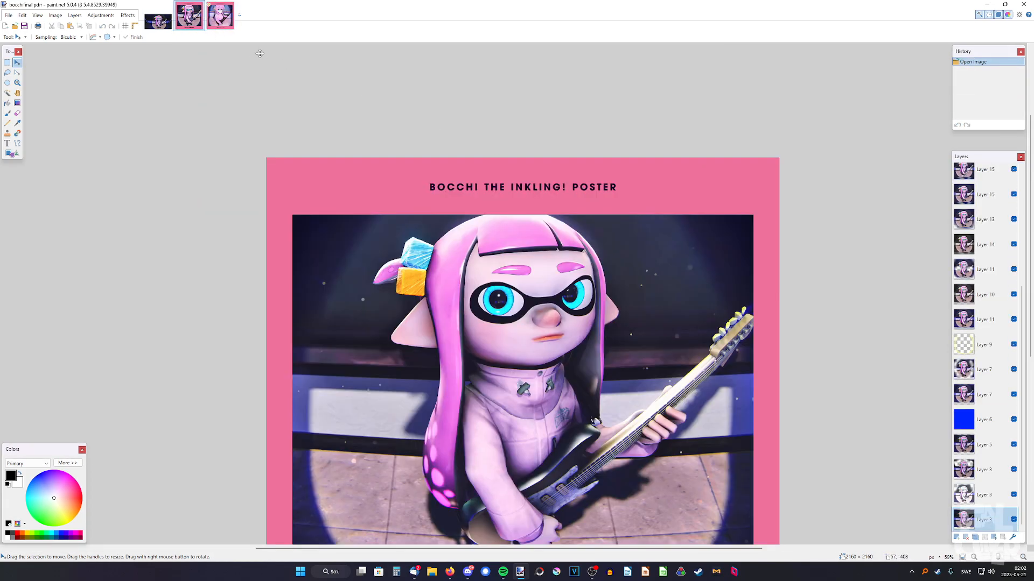
# Examine the "BOCCHI THE ROCK! SONG" title and the Japanese lettering below the picture on the anime cover
pyautogui.click(225, 22)
pyautogui.keyDown('ctrl'); pyautogui.scroll(2, 514, 133); pyautogui.keyUp('ctrl')
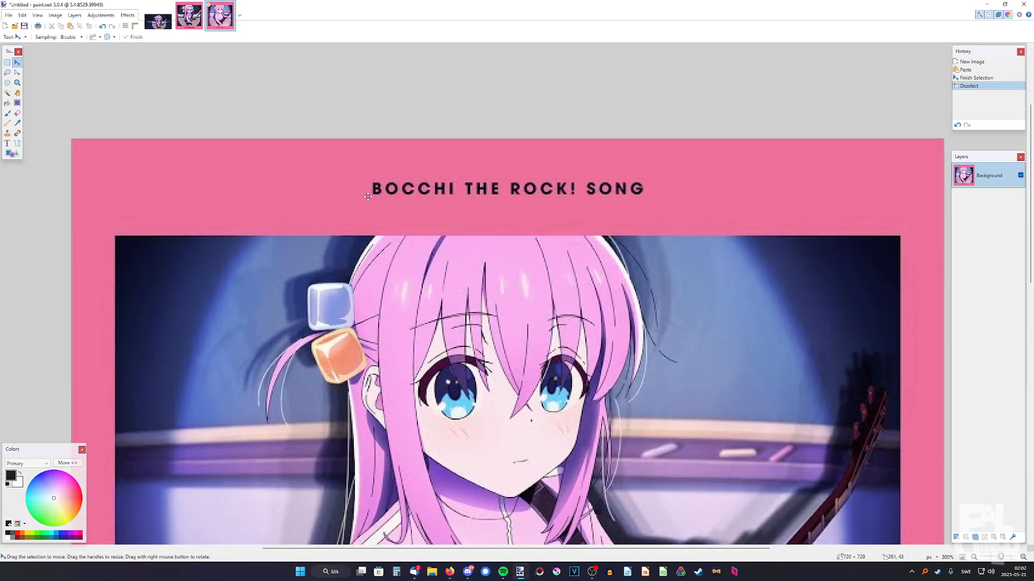
pyautogui.scroll(-10, 595, 192)
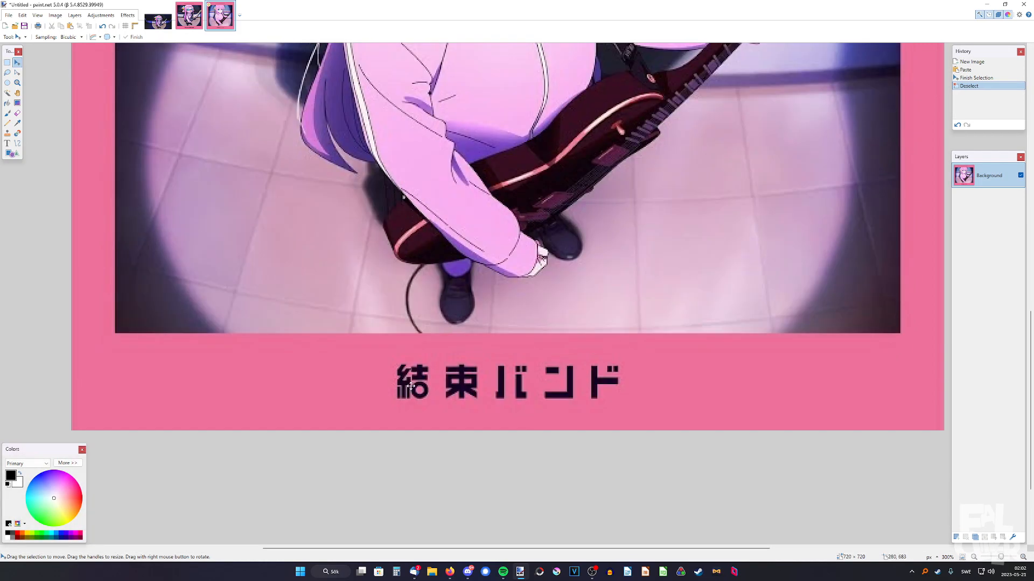
pyautogui.keyDown('ctrl'); pyautogui.scroll(-3, 717, 426); pyautogui.keyUp('ctrl')
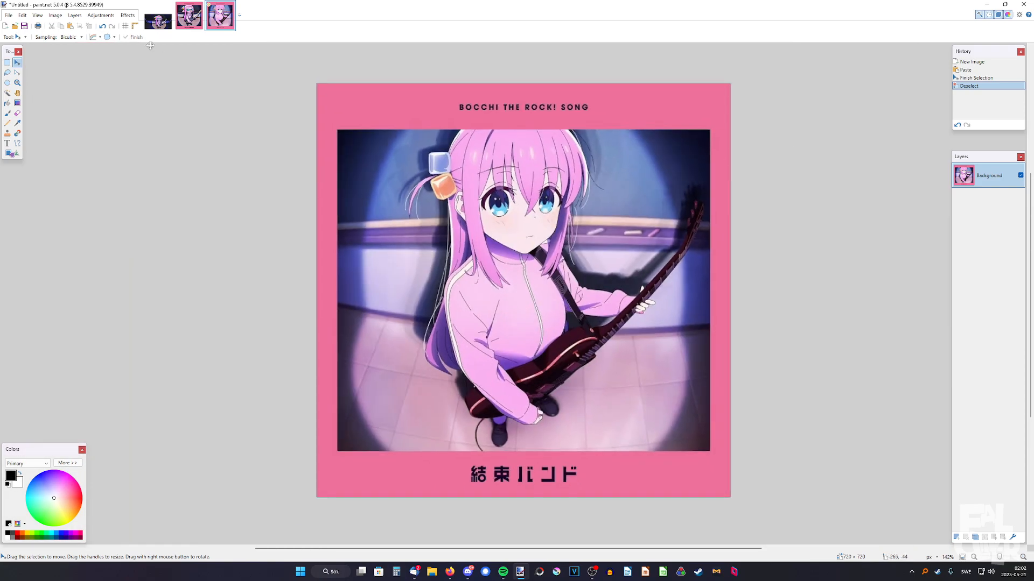
# Examine the "BOCCHI THE INKLING! POSTER" title and the stylised lettering below the picture on the inkling poster
pyautogui.click(189, 15)
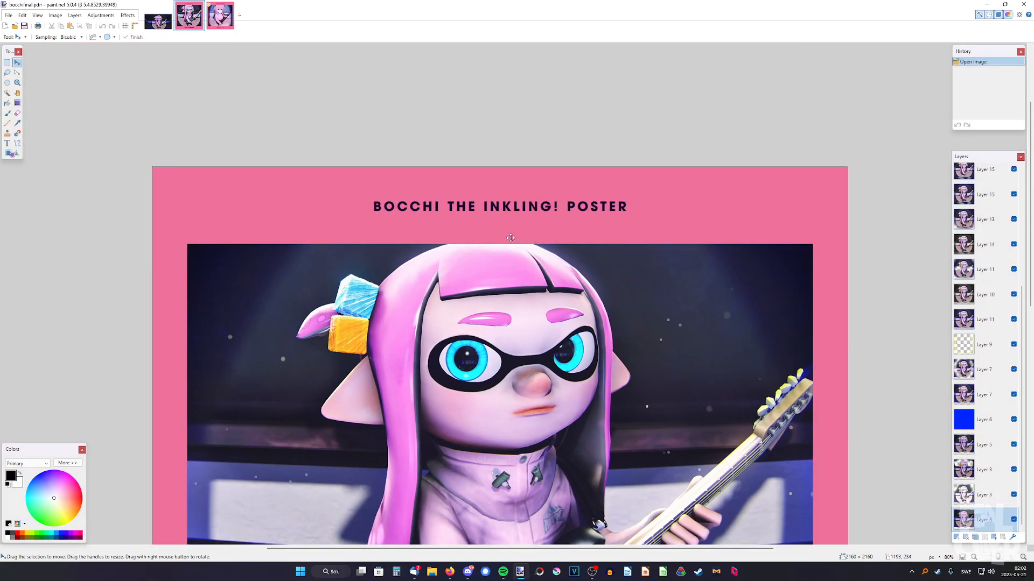
pyautogui.keyDown('ctrl'); pyautogui.scroll(4, 543, 189); pyautogui.keyUp('ctrl')
pyautogui.keyDown('ctrl'); pyautogui.scroll(-4, 760, 201); pyautogui.keyUp('ctrl')
pyautogui.keyDown('ctrl'); pyautogui.scroll(3, 380, 462); pyautogui.keyUp('ctrl')
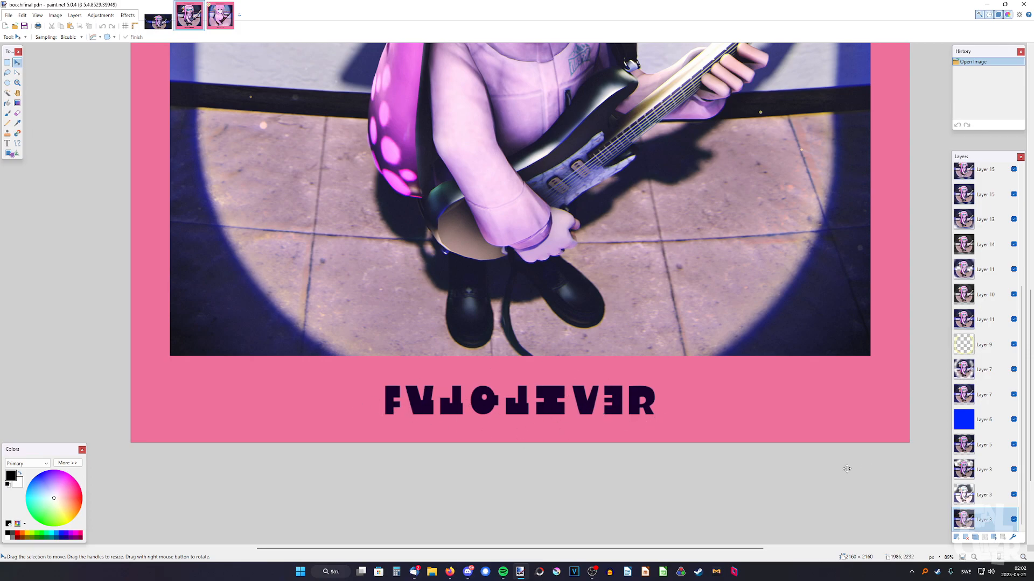
pyautogui.keyDown('ctrl'); pyautogui.scroll(-3, 265, 166); pyautogui.keyUp('ctrl')
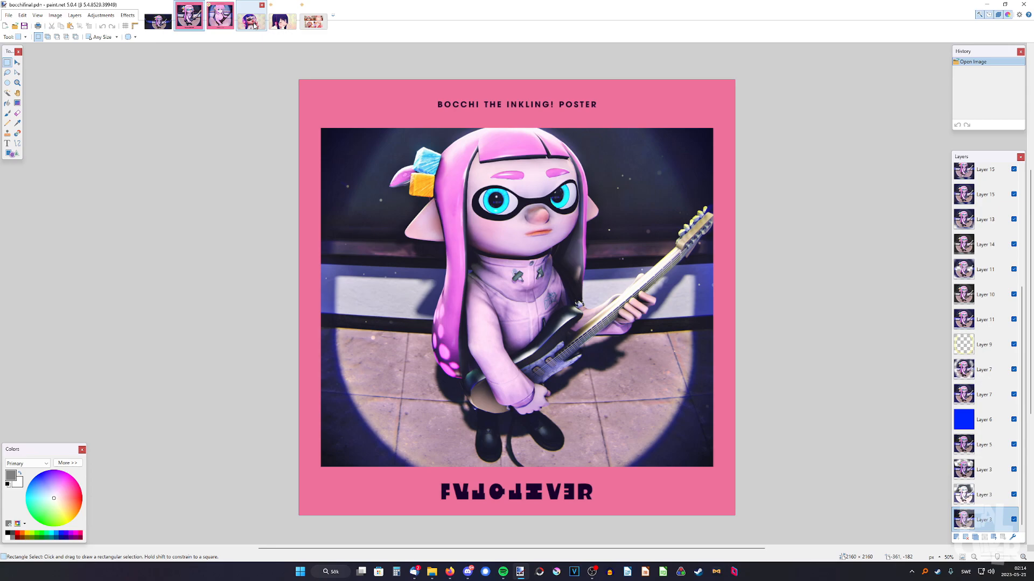
# View the peace-sign inkling render and the four-picture anime comparison sheet, ending on the Bocchi inkling poster
pyautogui.click(255, 25)
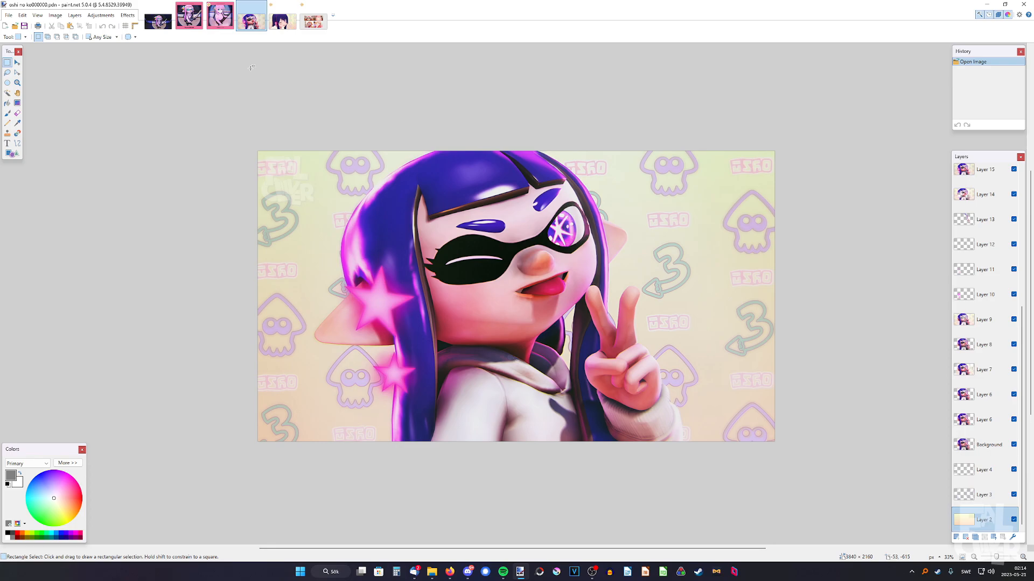
pyautogui.click(315, 30)
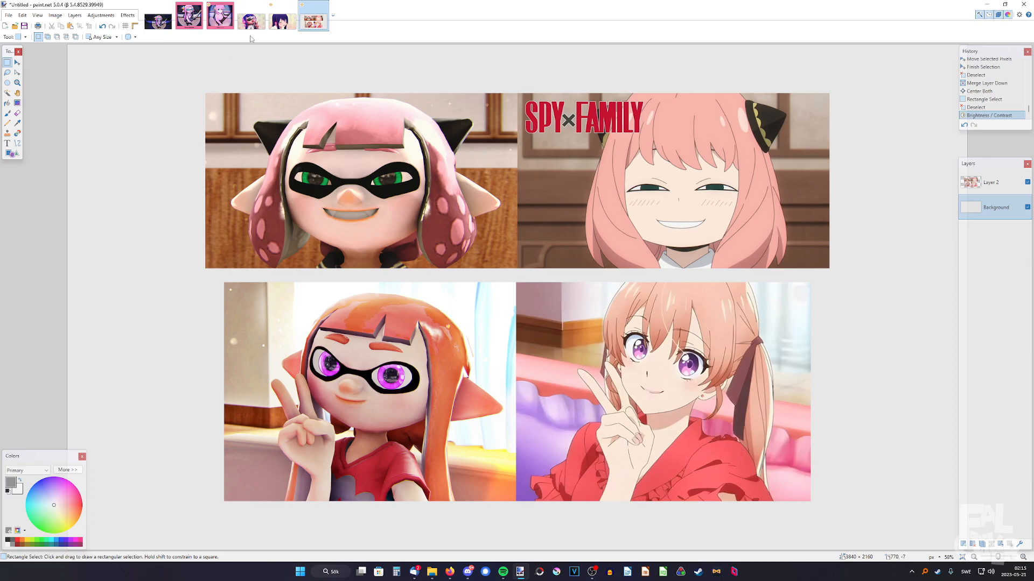
pyautogui.click(182, 21)
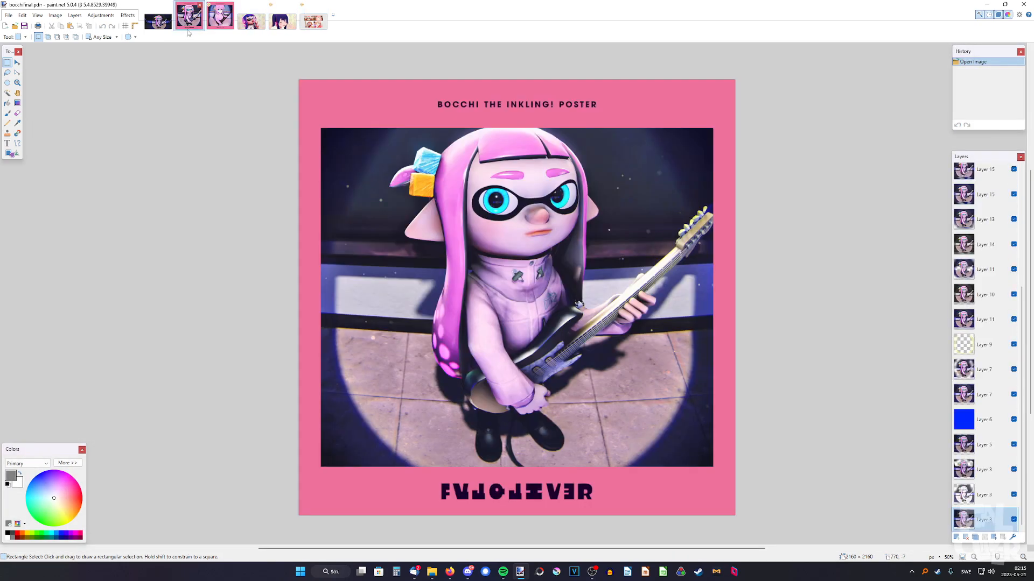